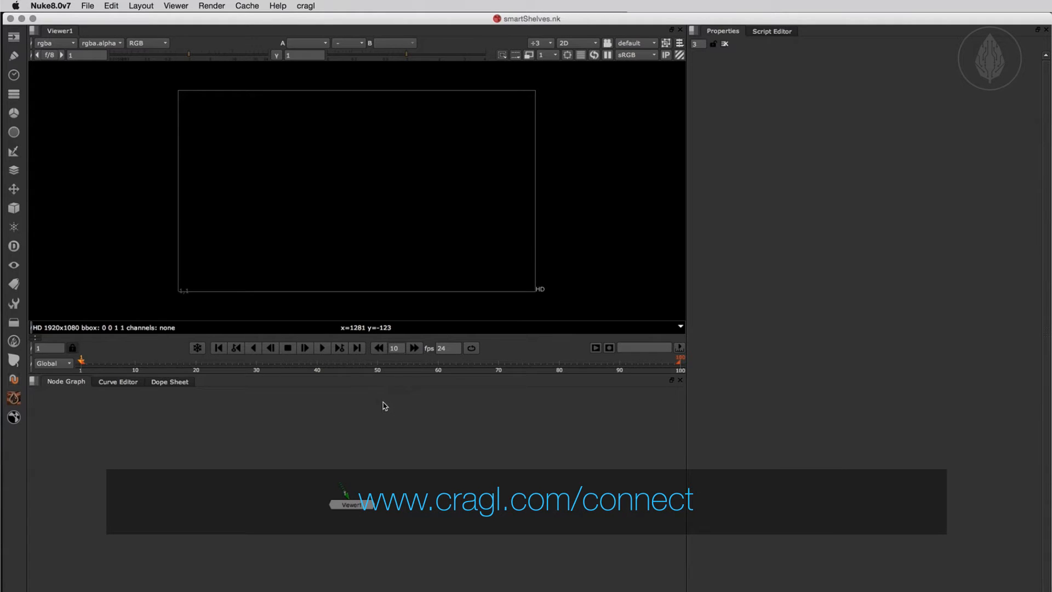
# - Open cragl connect and show the details of the smartShelves tool
pyautogui.click(306, 6)
pyautogui.click(329, 20)
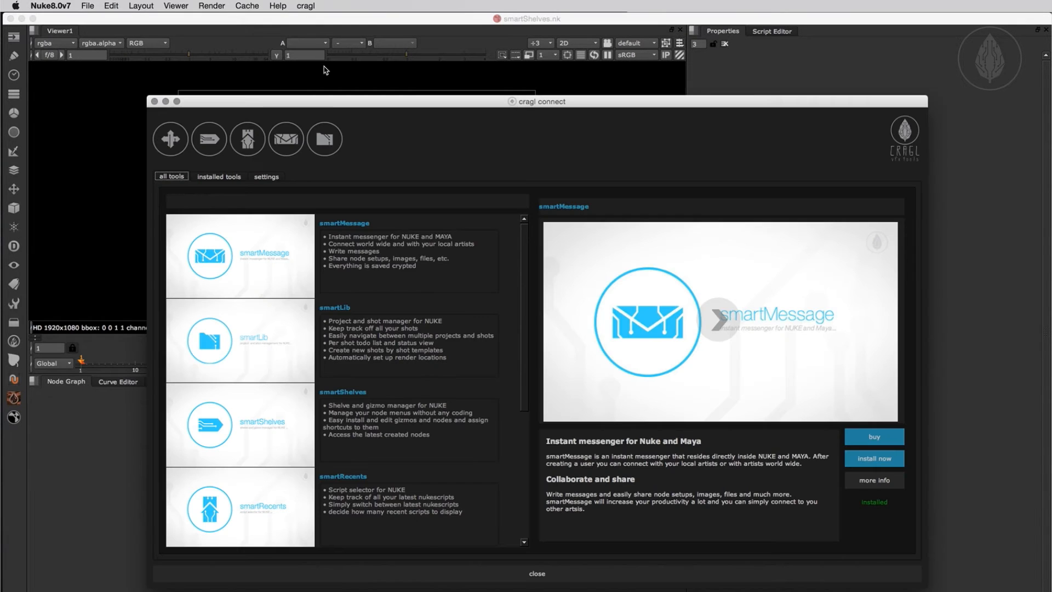
pyautogui.click(247, 431)
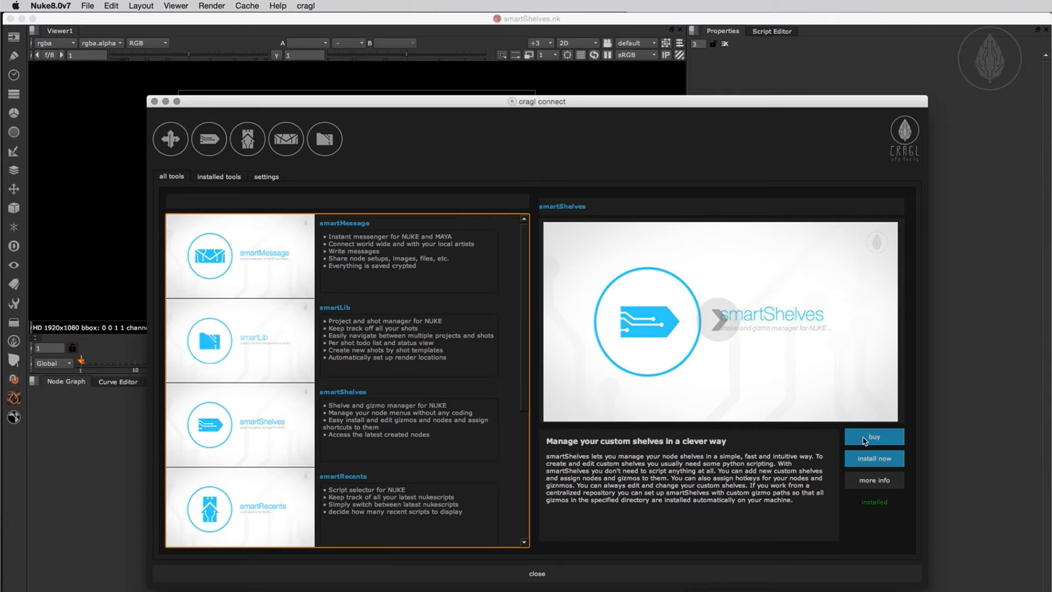
# - Install smartShelves, pasting the licence key and accepting the licence agreement
pyautogui.click(871, 458)
pyautogui.press('super+v')
pyautogui.click(582, 375)
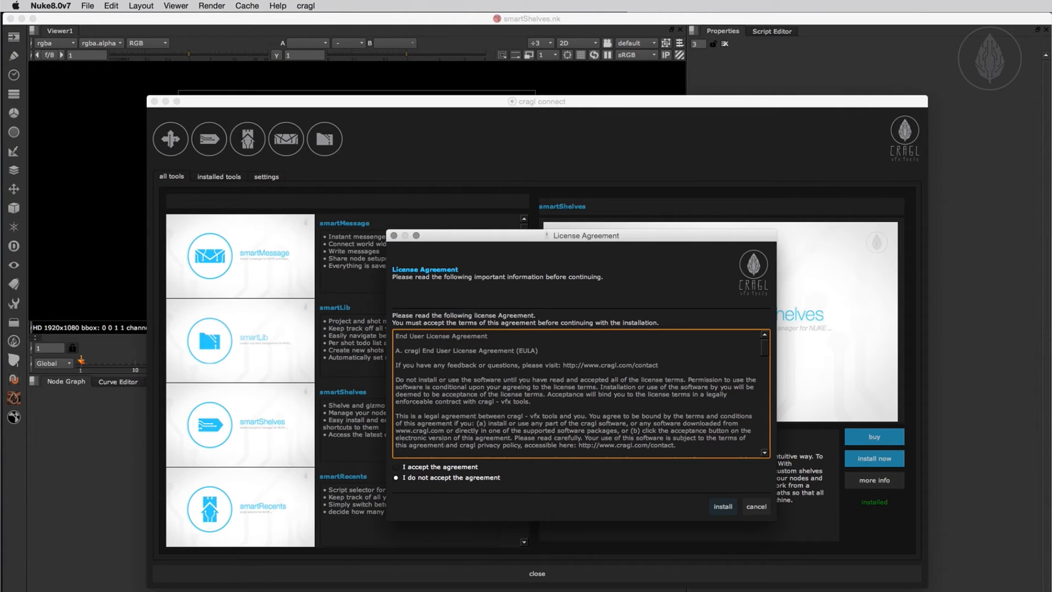
pyautogui.click(438, 468)
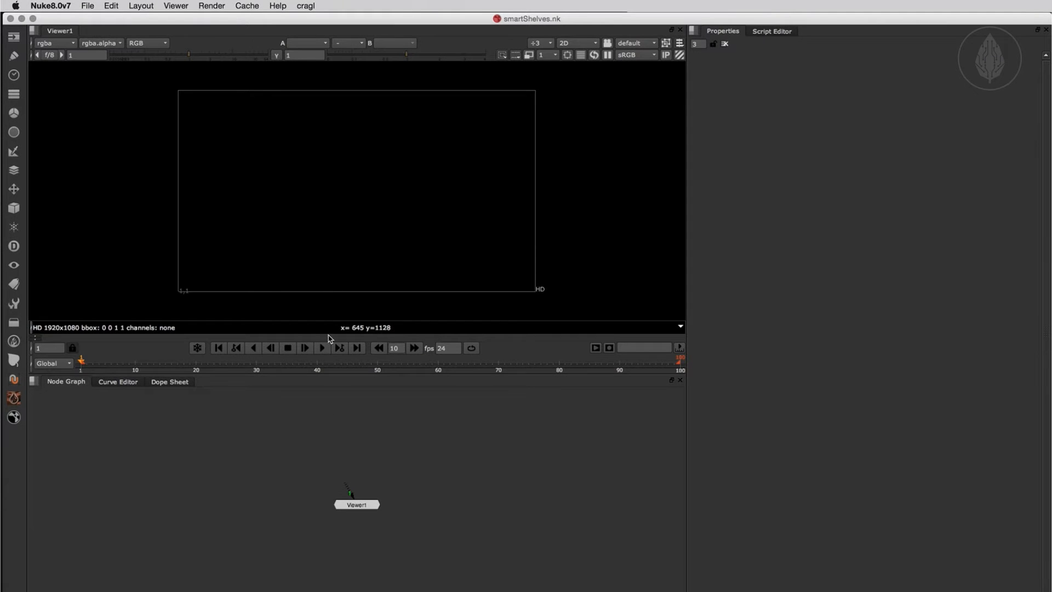
pyautogui.click(306, 5)
pyautogui.moveTo(325, 78)
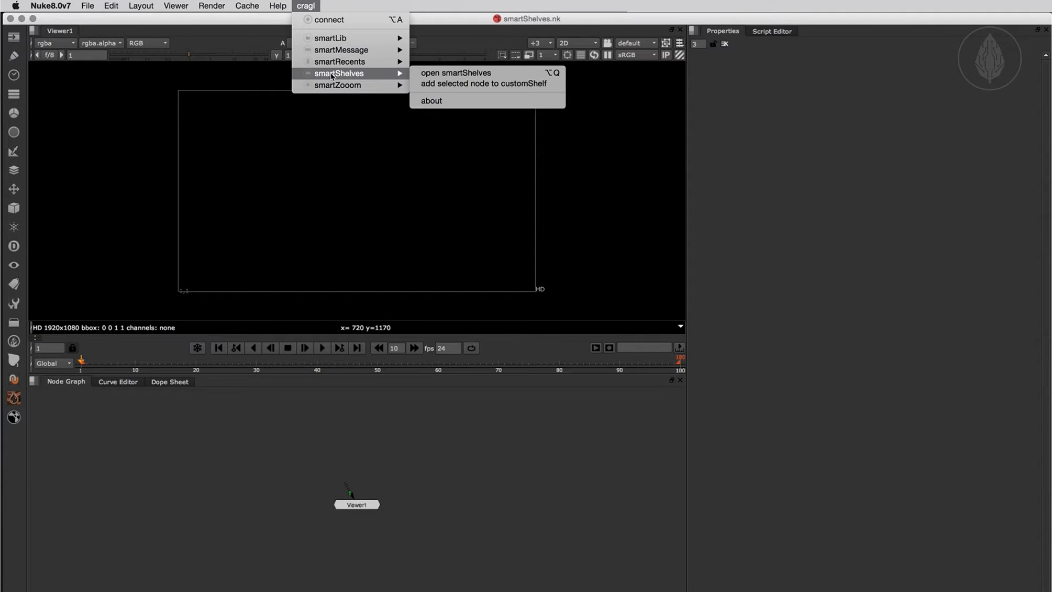
pyautogui.click(361, 454)
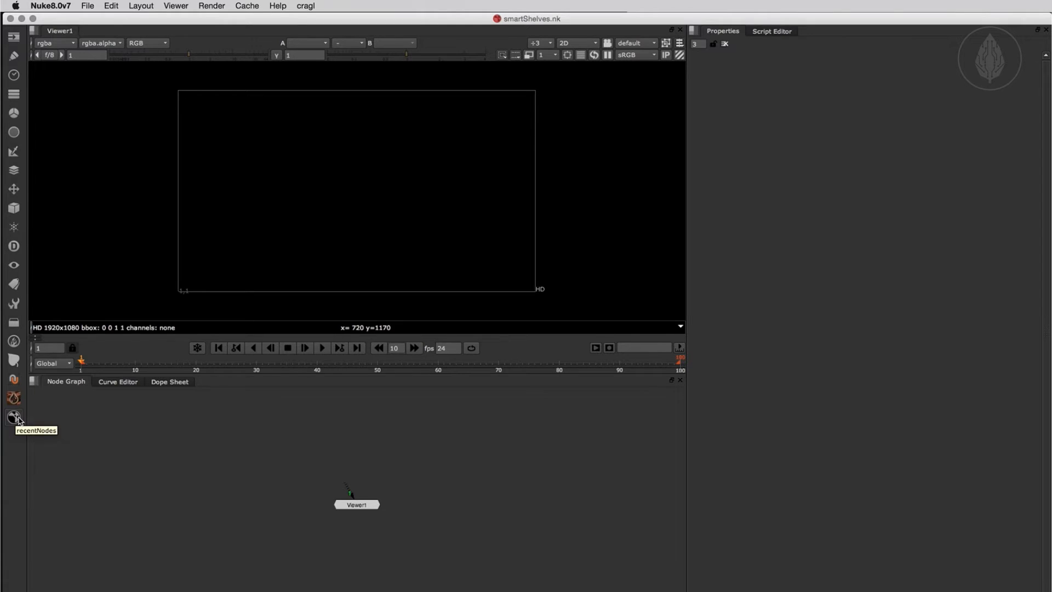
# - Add a Blur node to the node graph and insert a second Blur below it from the recentNodes shelf
pyautogui.press('b')
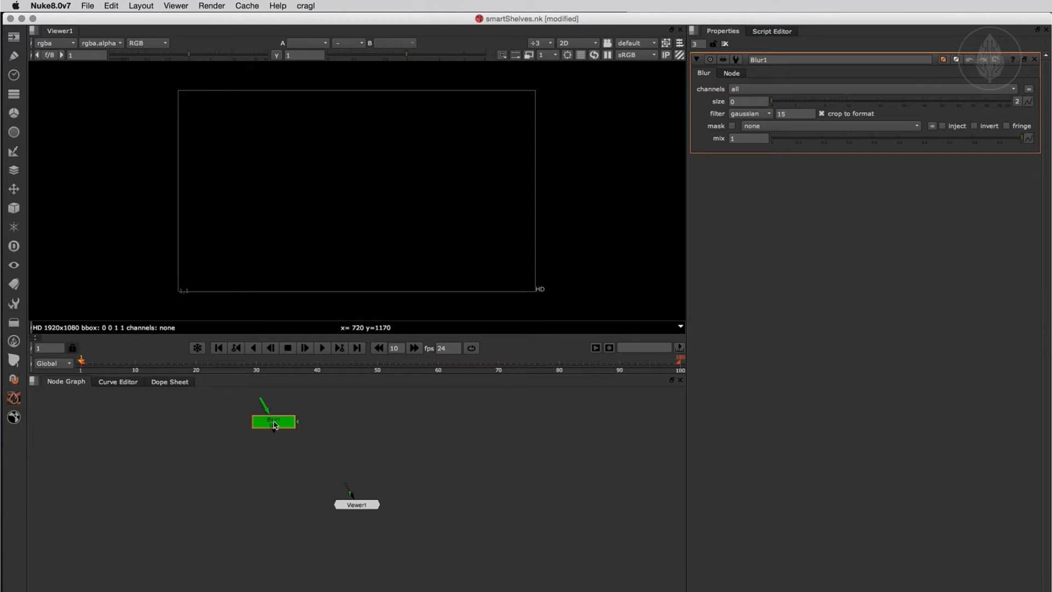
pyautogui.click(14, 417)
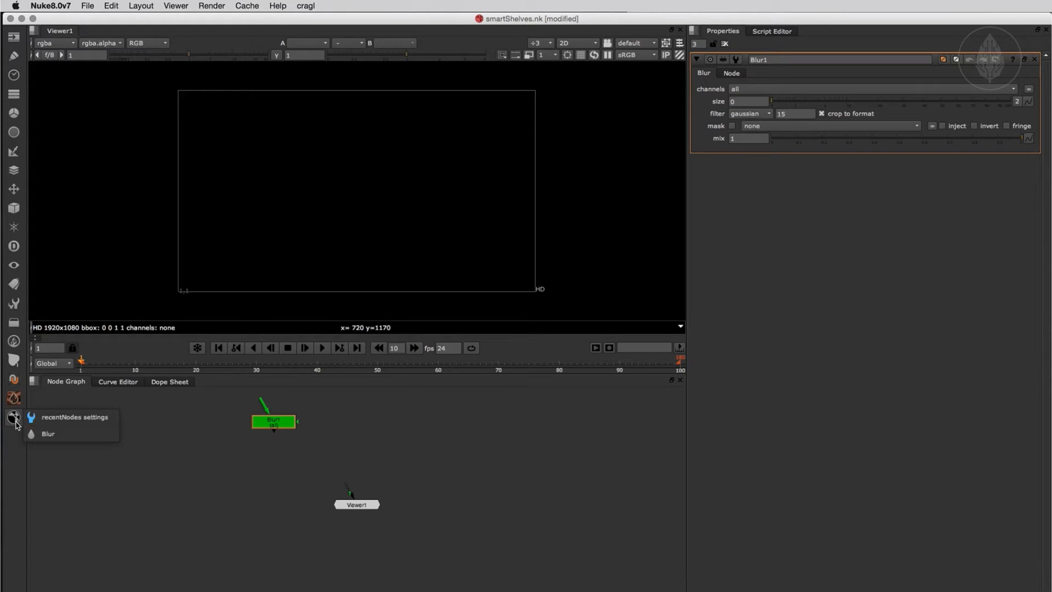
pyautogui.click(61, 436)
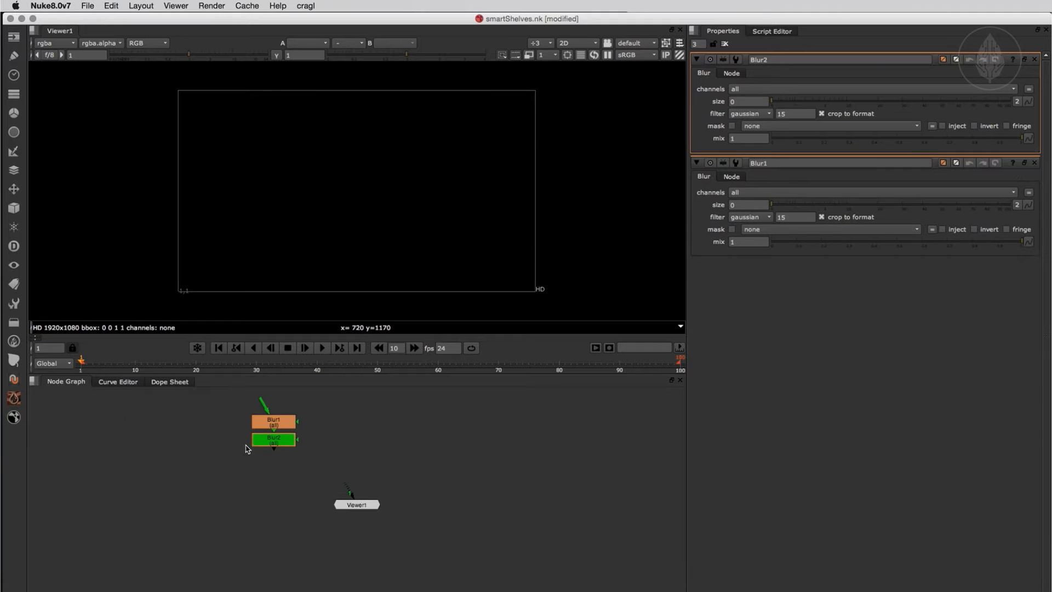
# - Add separate, unconnected Transform, Roto, RotoPaint and Grain nodes in a row beside the Blur nodes
pyautogui.click(373, 425)
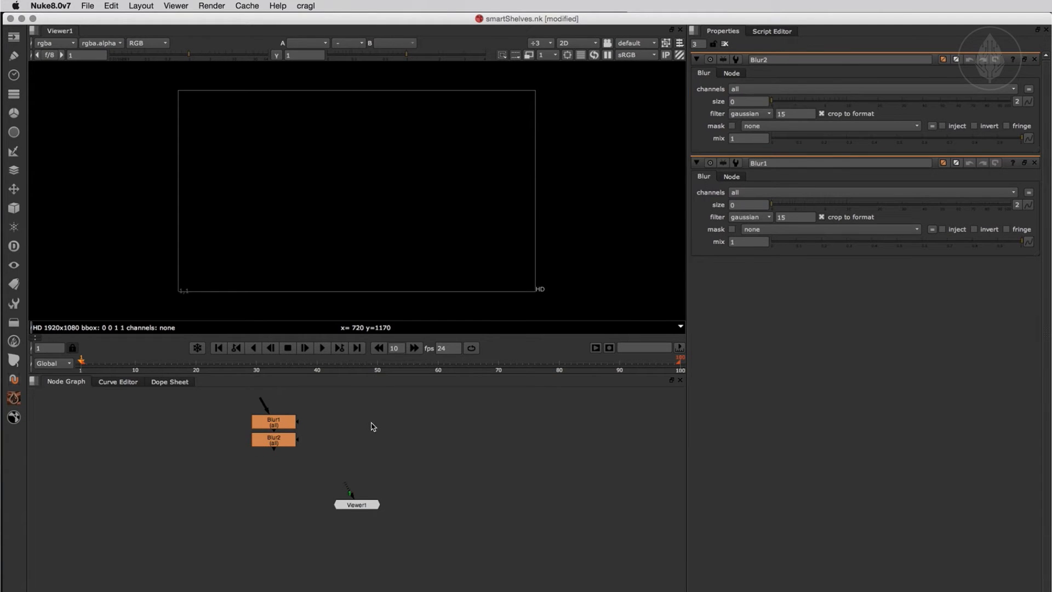
pyautogui.press('t')
pyautogui.click(411, 428)
pyautogui.press('o')
pyautogui.click(477, 430)
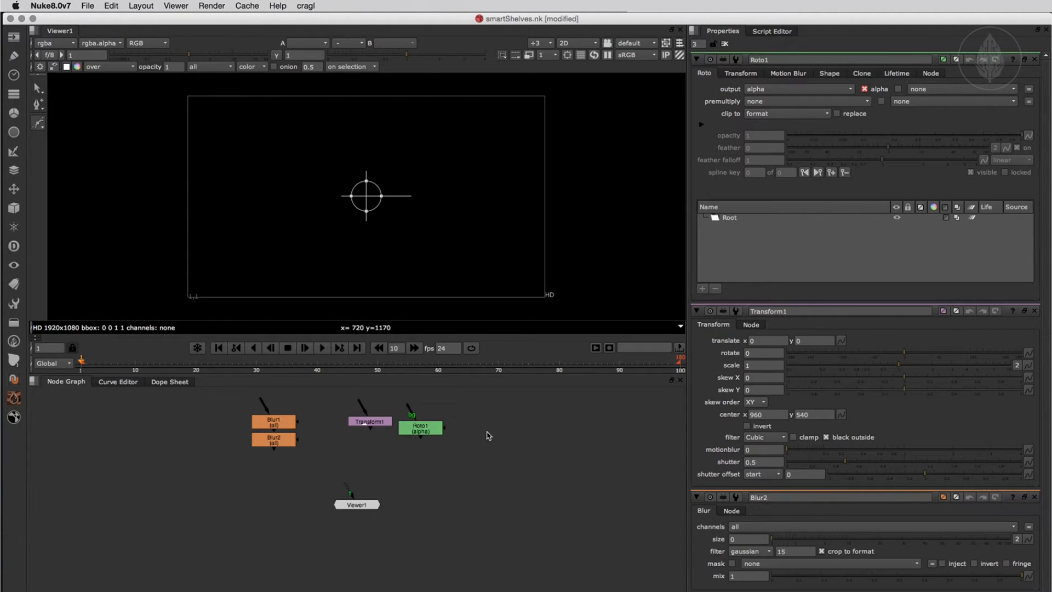
pyautogui.press('p')
pyautogui.click(549, 434)
pyautogui.press('Tab')
pyautogui.write('grain')
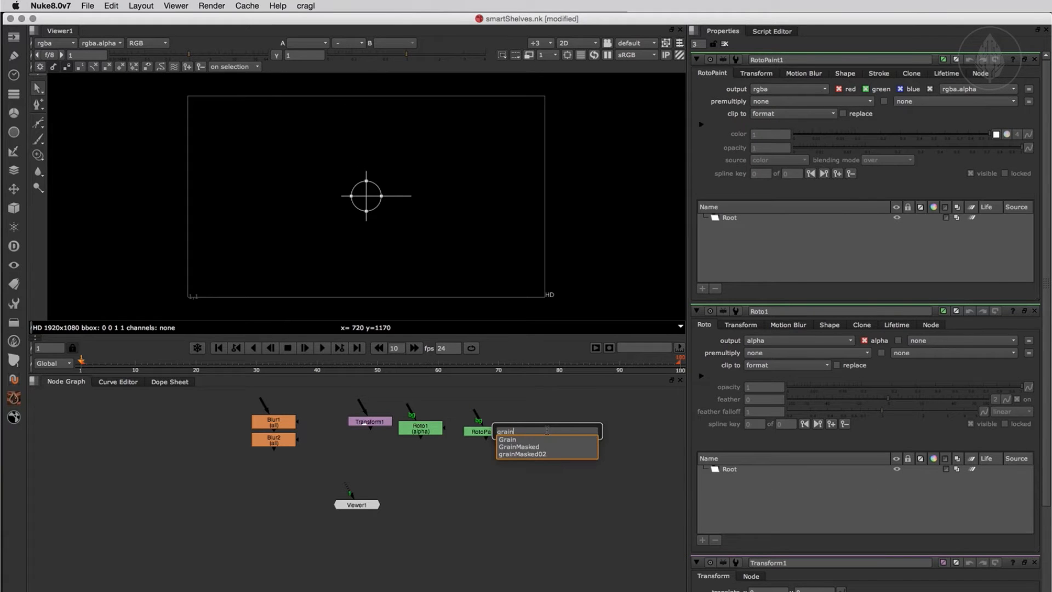
pyautogui.press('Return')
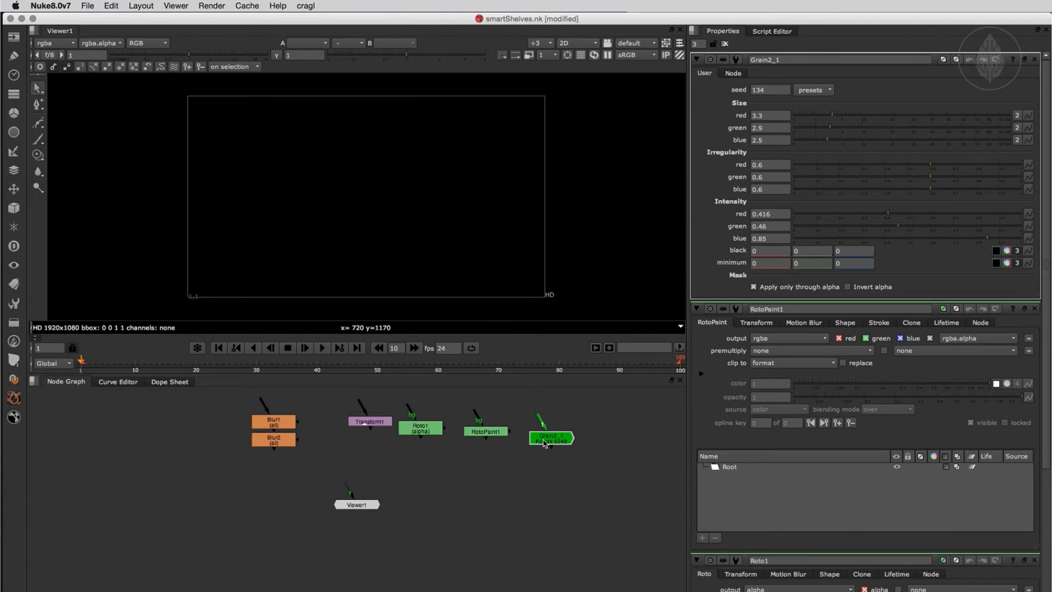
# - Add a Roto node below the Grain node from the recentNodes shelf, and delete all nodes except the Viewer
pyautogui.click(14, 417)
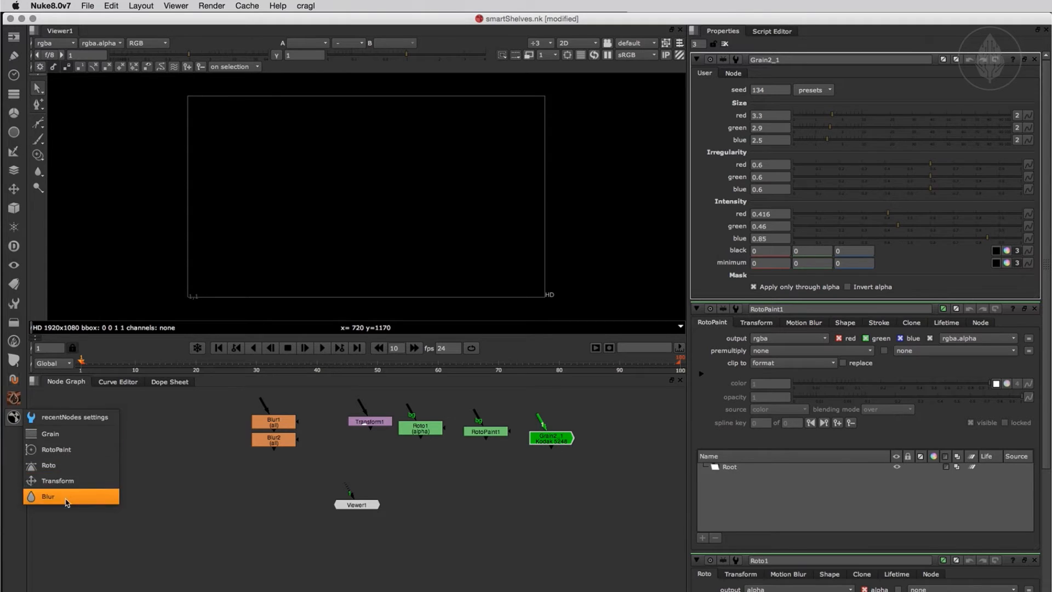
pyautogui.click(71, 466)
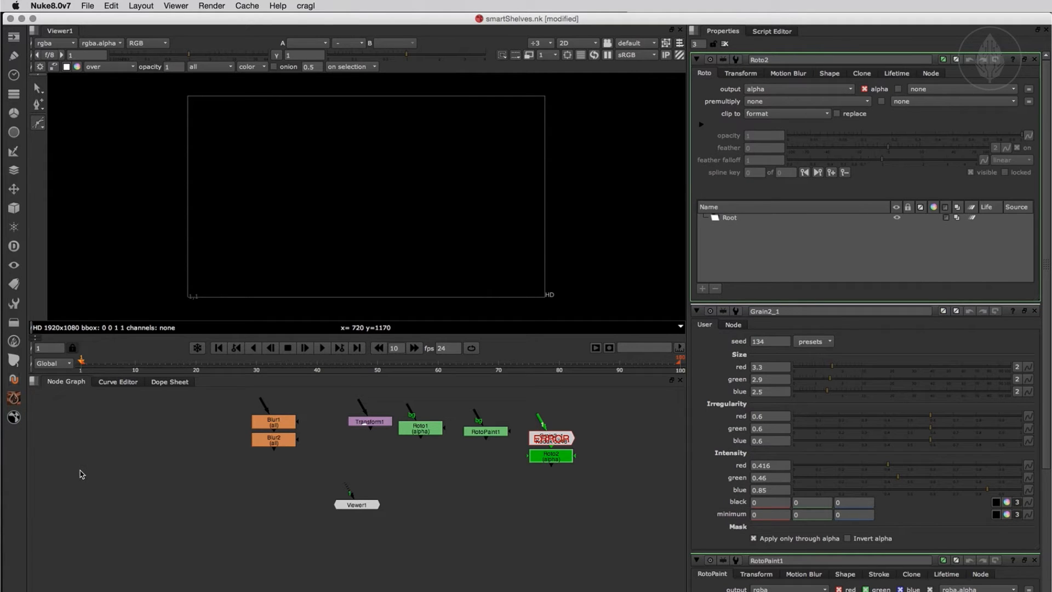
pyautogui.moveTo(631, 477); pyautogui.dragTo(202, 394)
pyautogui.press('Delete')
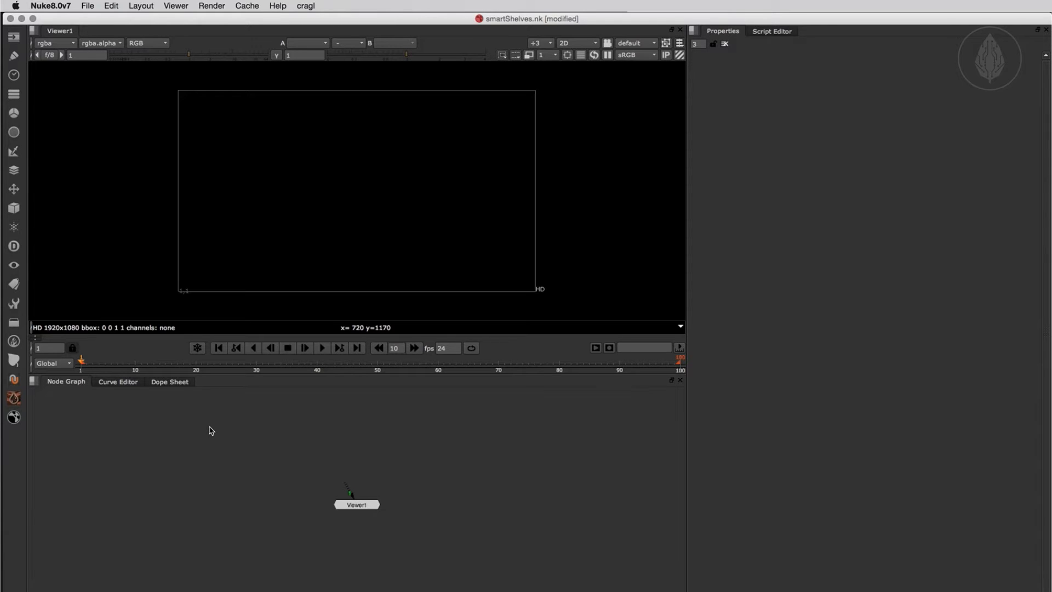
# - Flush the recent nodes through the recentNodes settings and check the shelf's list
pyautogui.click(14, 417)
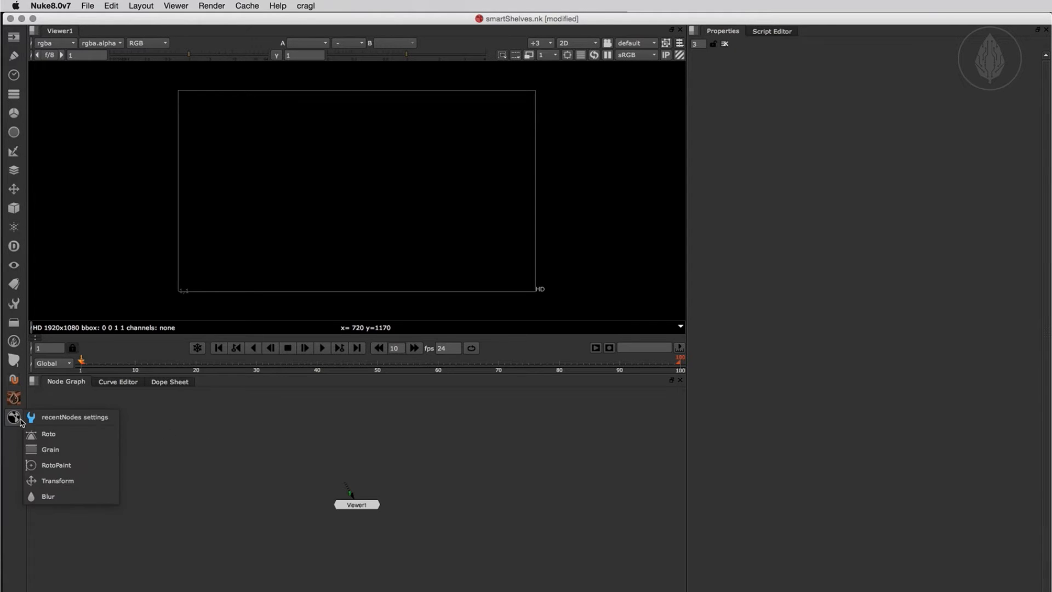
pyautogui.click(70, 419)
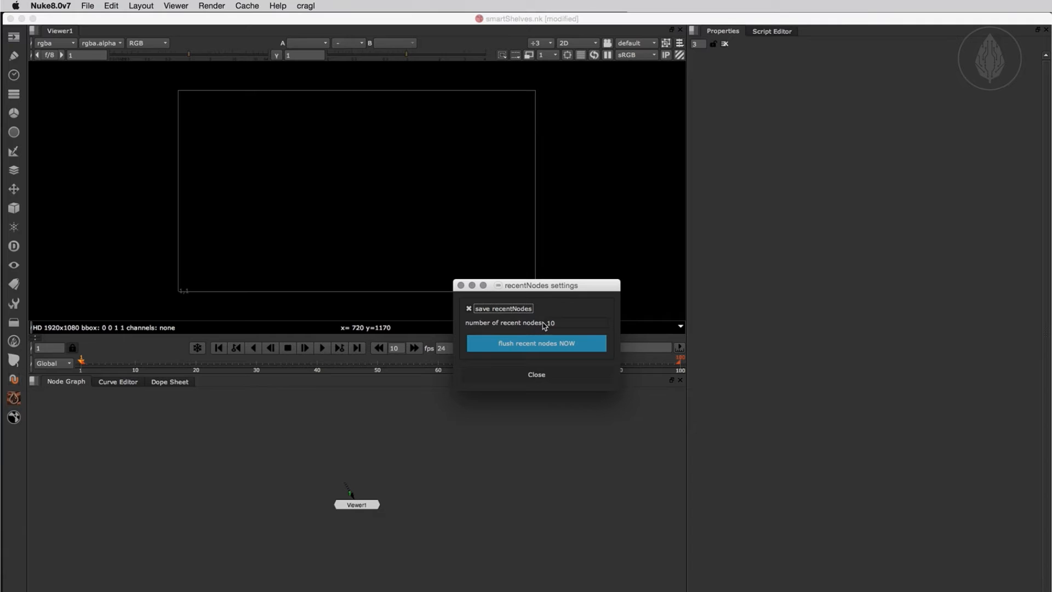
pyautogui.press('Tab')
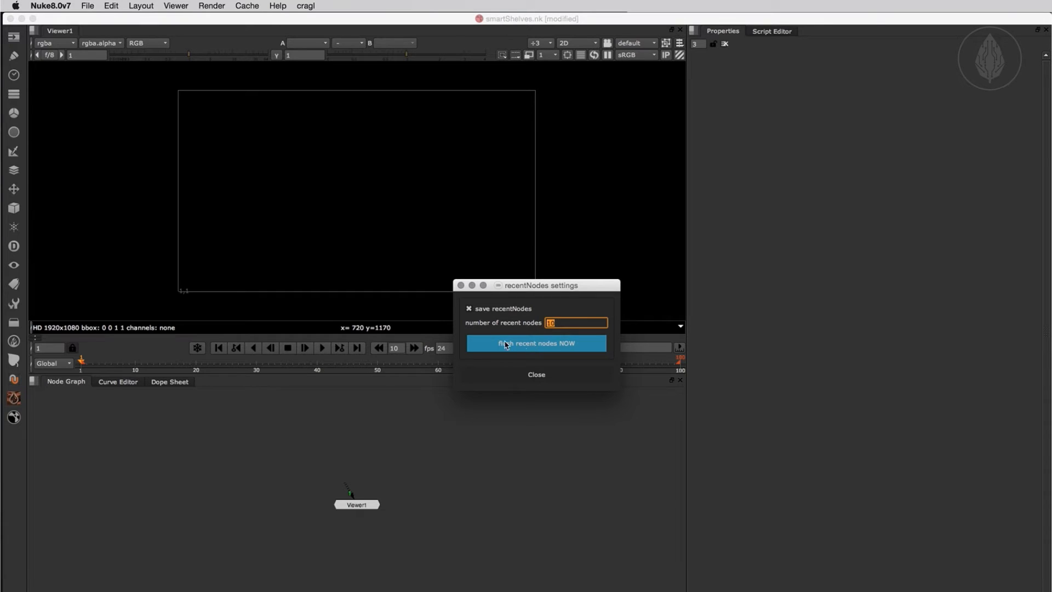
pyautogui.click(13, 418)
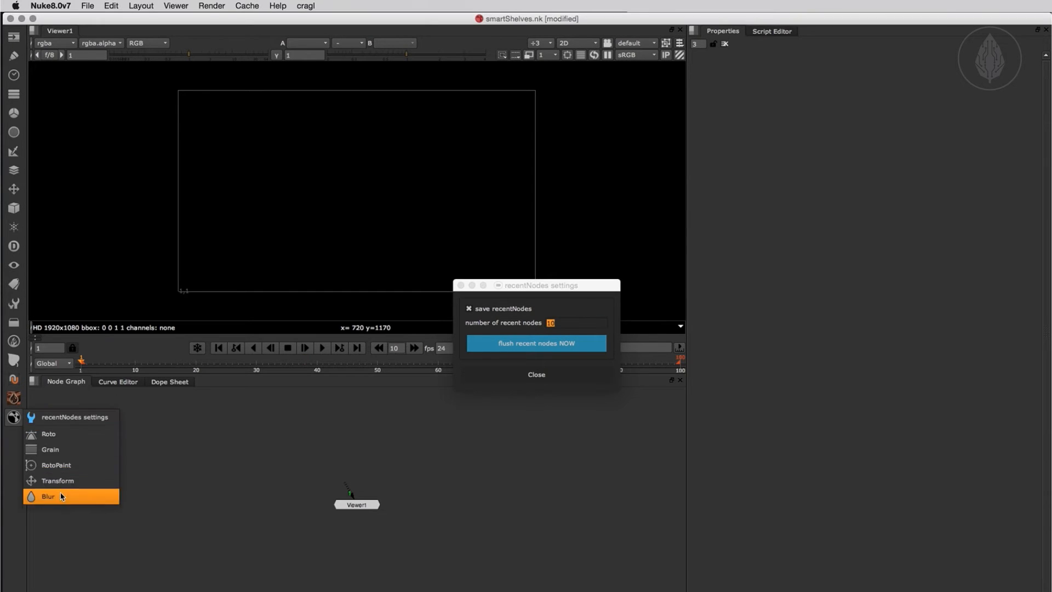
pyautogui.click(505, 351)
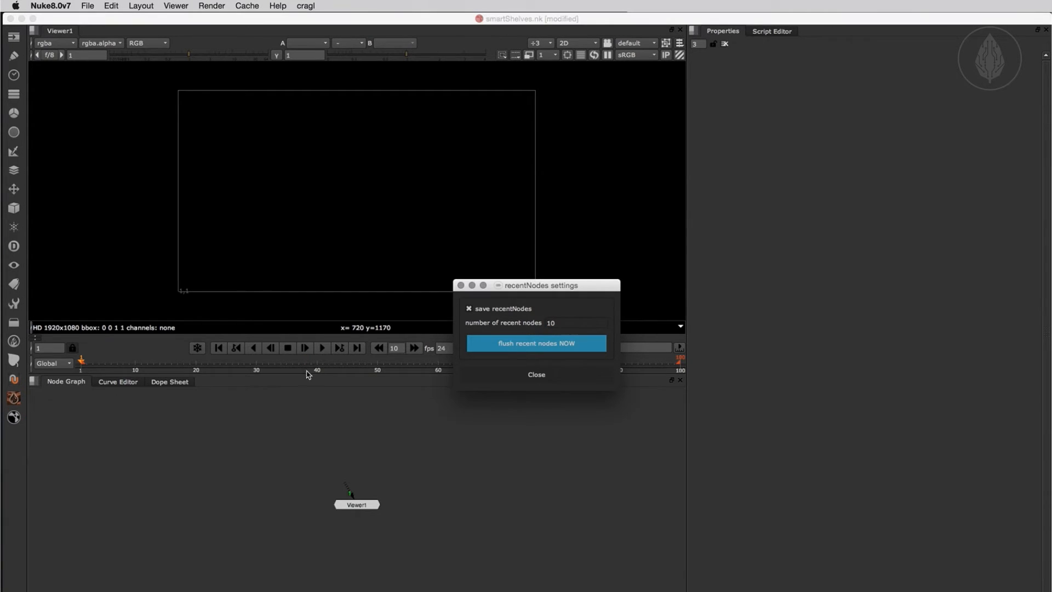
pyautogui.click(14, 417)
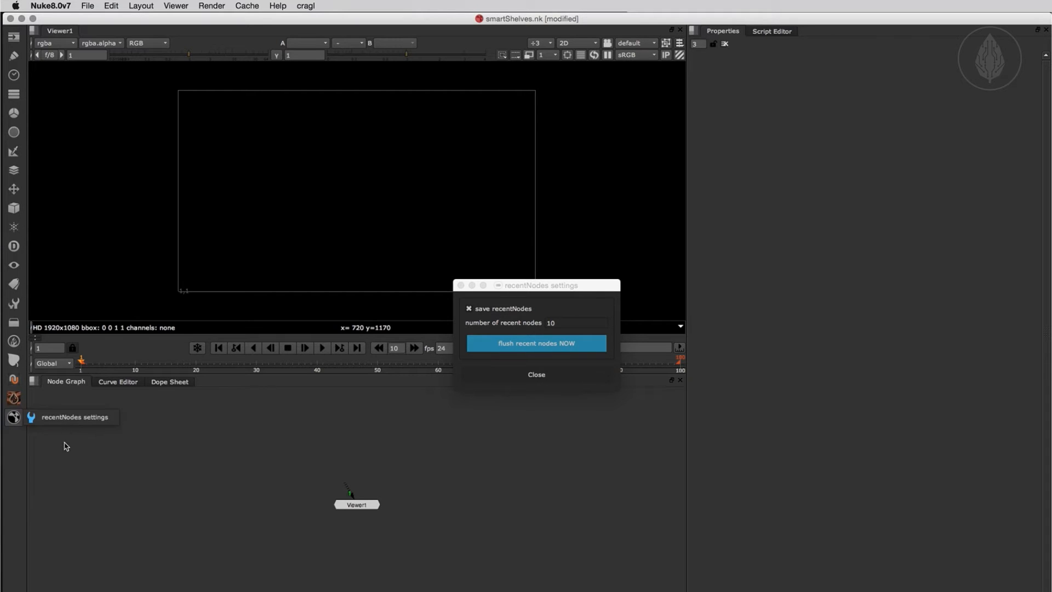
# - Close the recentNodes settings and save the script
pyautogui.click(563, 315)
pyautogui.moveTo(540, 285); pyautogui.dragTo(436, 280)
pyautogui.click(428, 371)
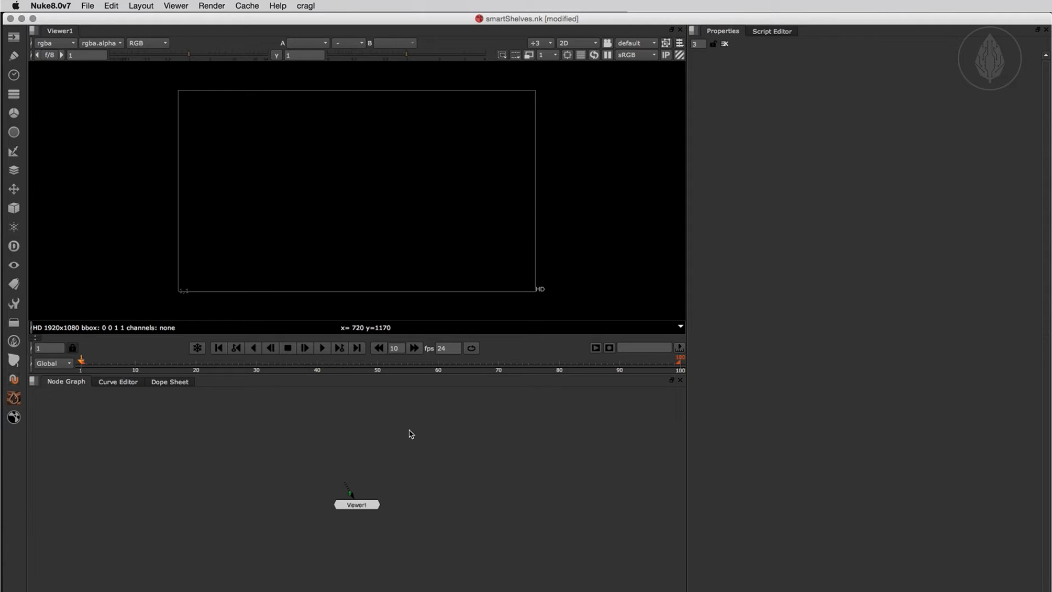
pyautogui.press('super+s')
# - Open the smartShelves manager window
pyautogui.click(306, 6)
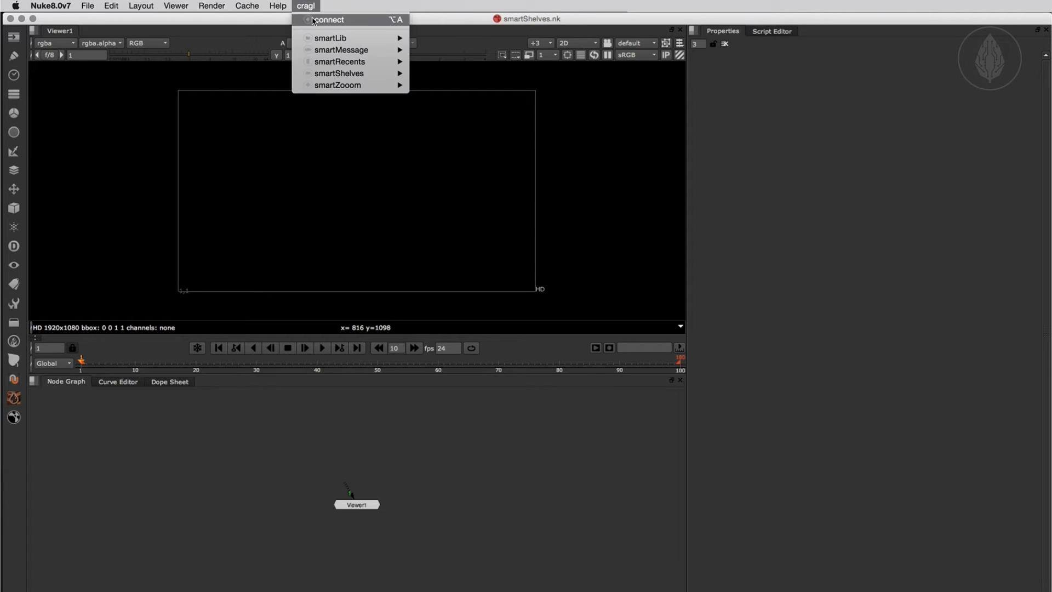
pyautogui.moveTo(331, 79)
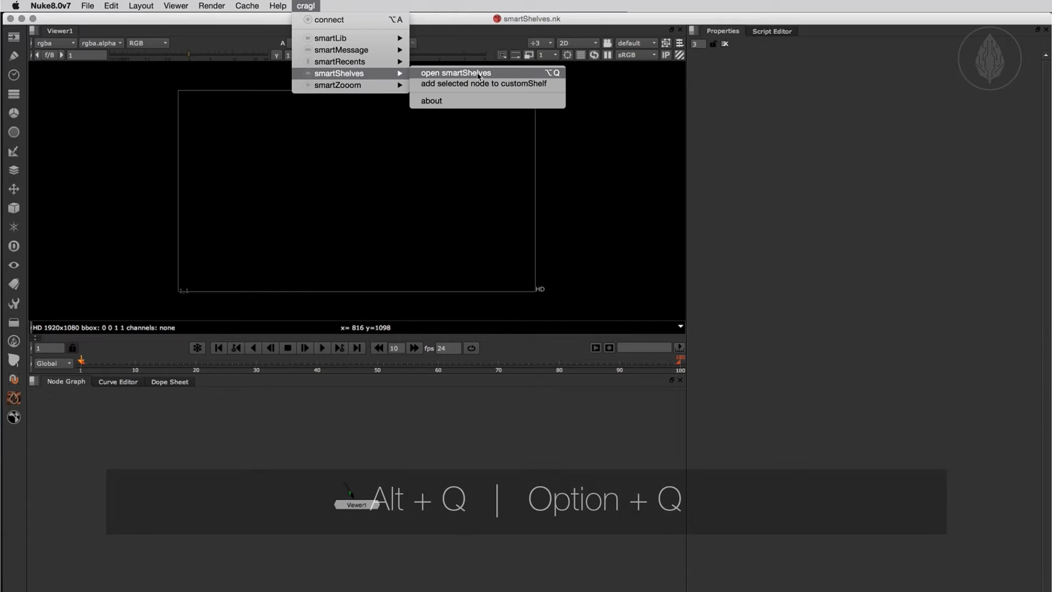
pyautogui.click(551, 75)
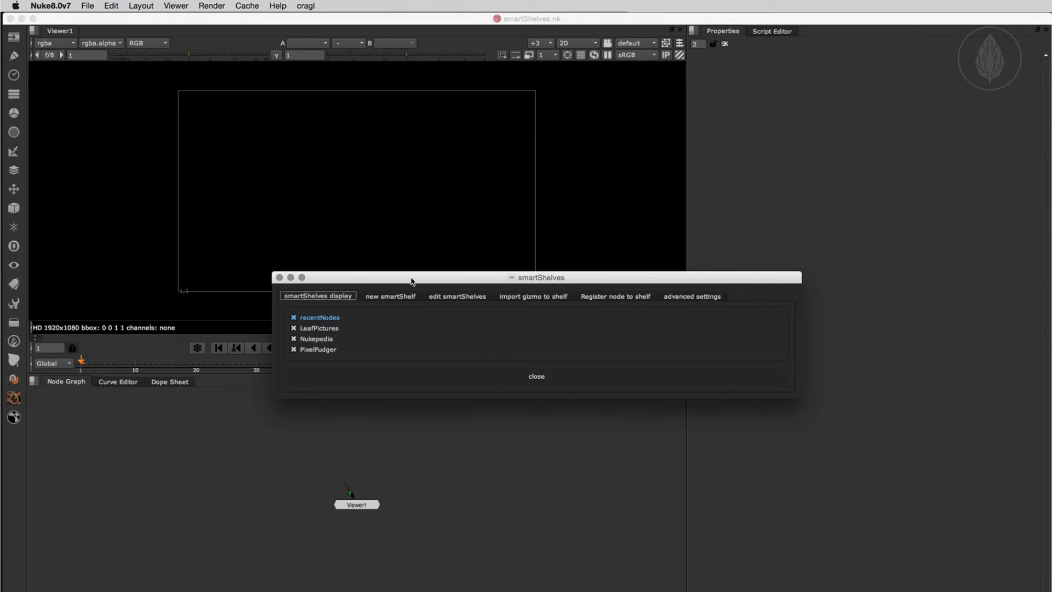
# - Create a new shelf named filterFavourites with filterFavourites.png as its icon, and close the smartShelves window
pyautogui.click(385, 299)
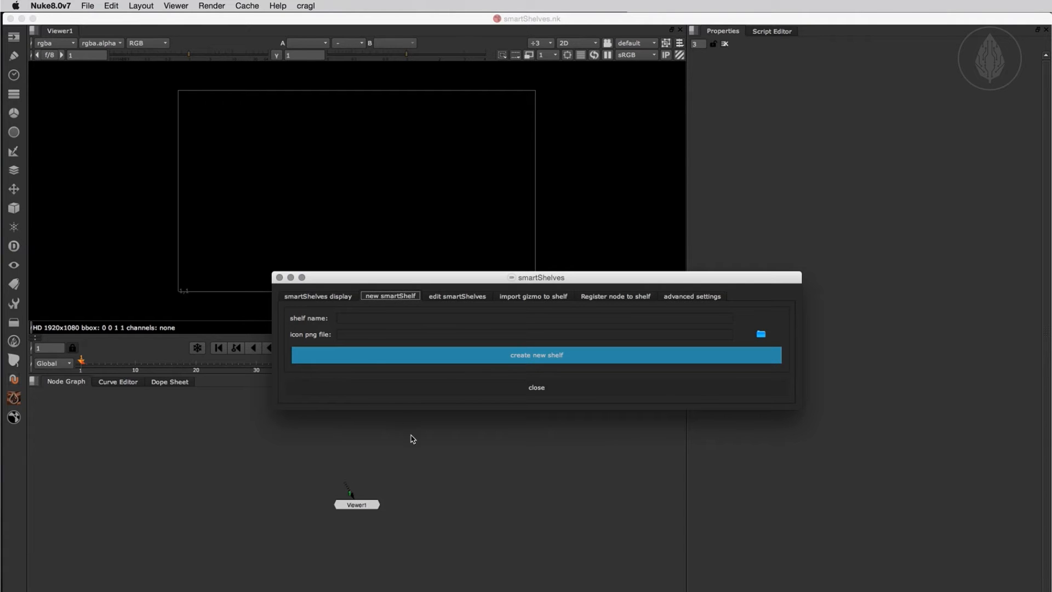
pyautogui.click(370, 320)
pyautogui.write('filterFavourites')
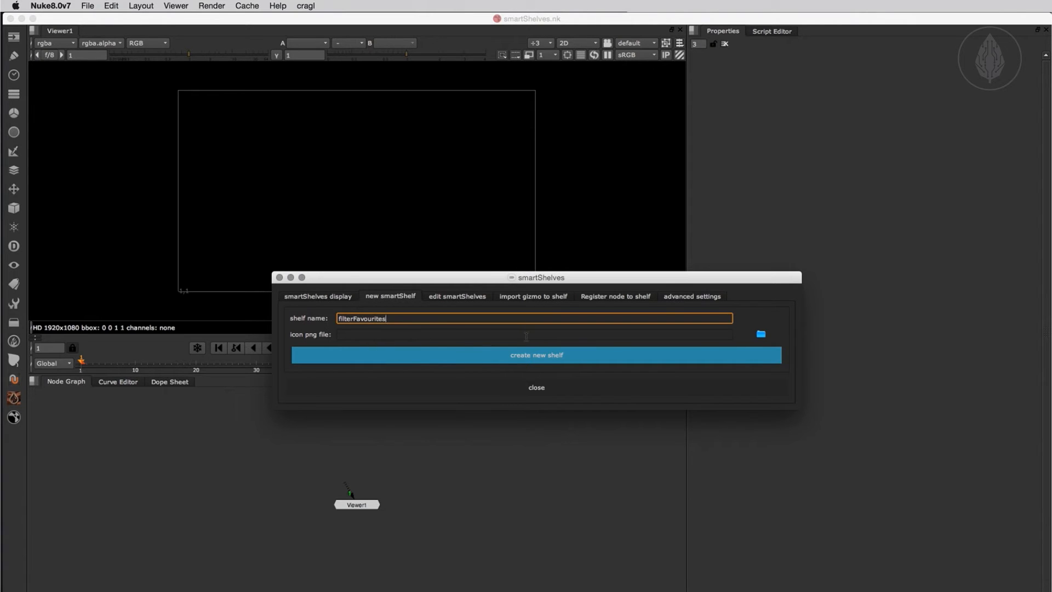
pyautogui.click(761, 334)
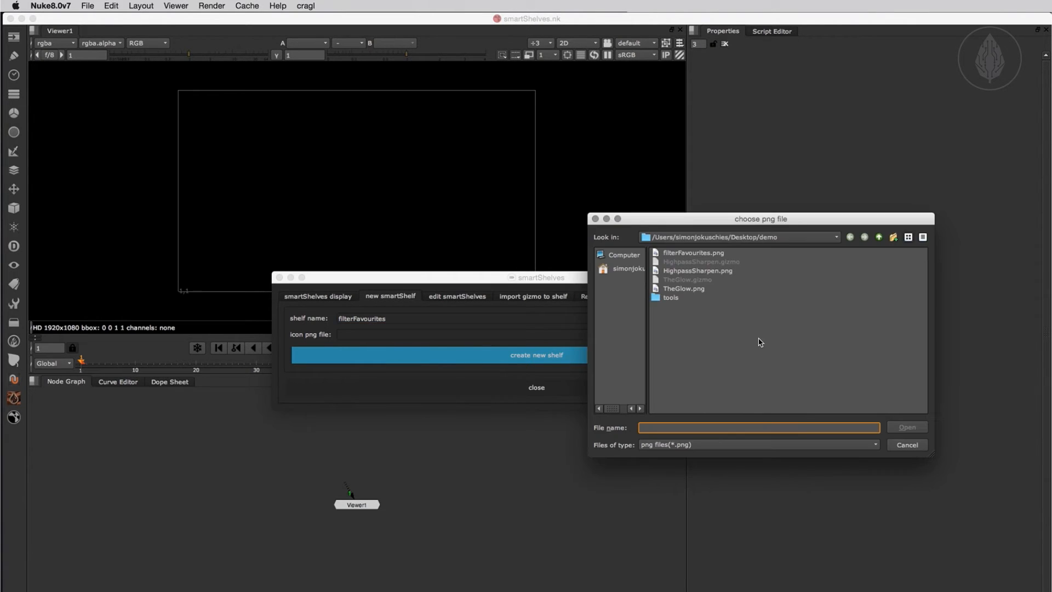
pyautogui.click(694, 253)
pyautogui.press('Return')
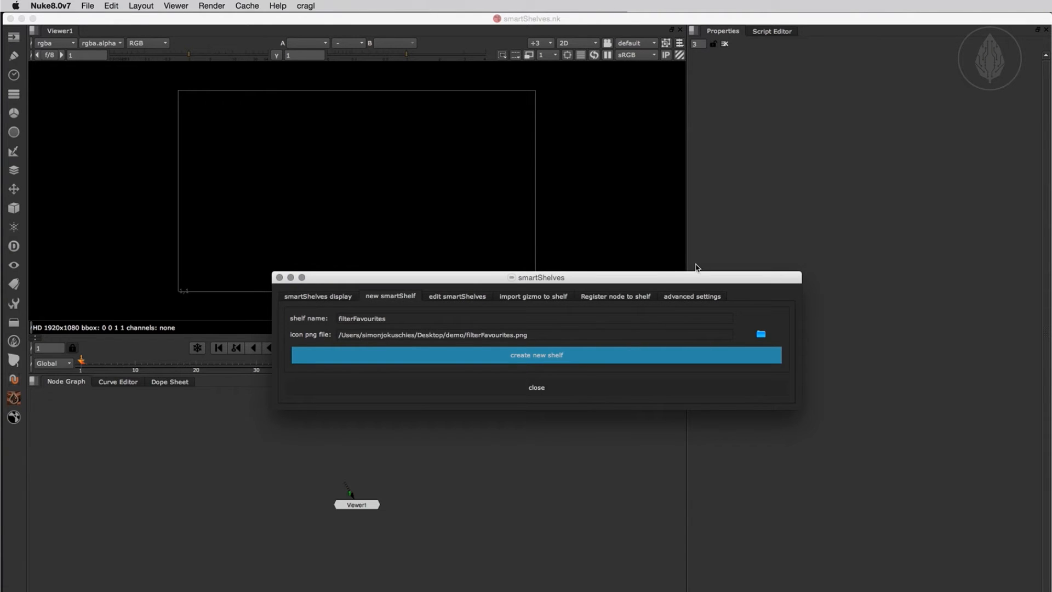
pyautogui.click(537, 357)
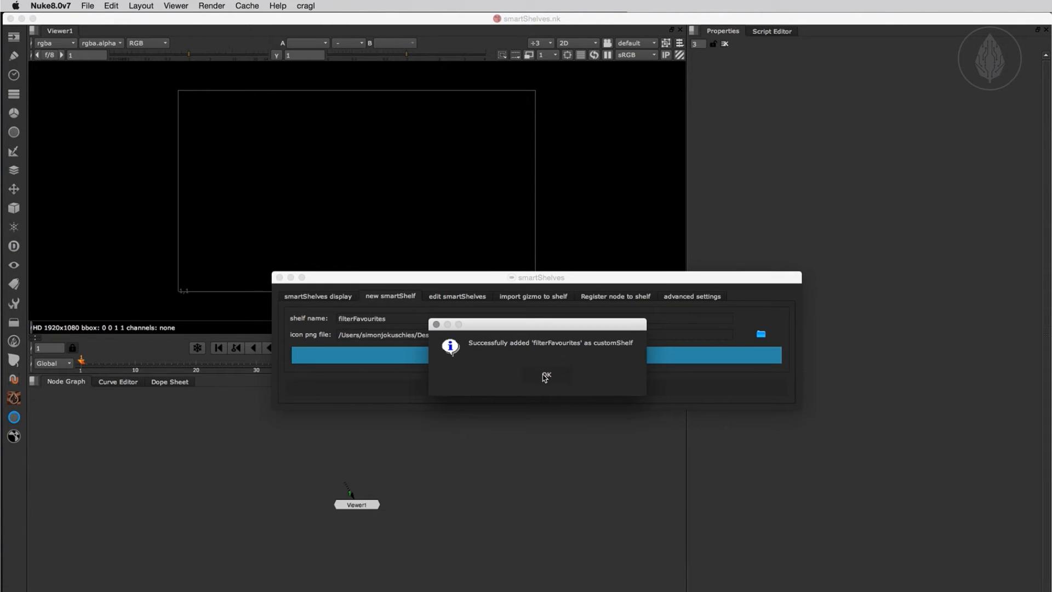
pyautogui.click(545, 378)
pyautogui.click(538, 384)
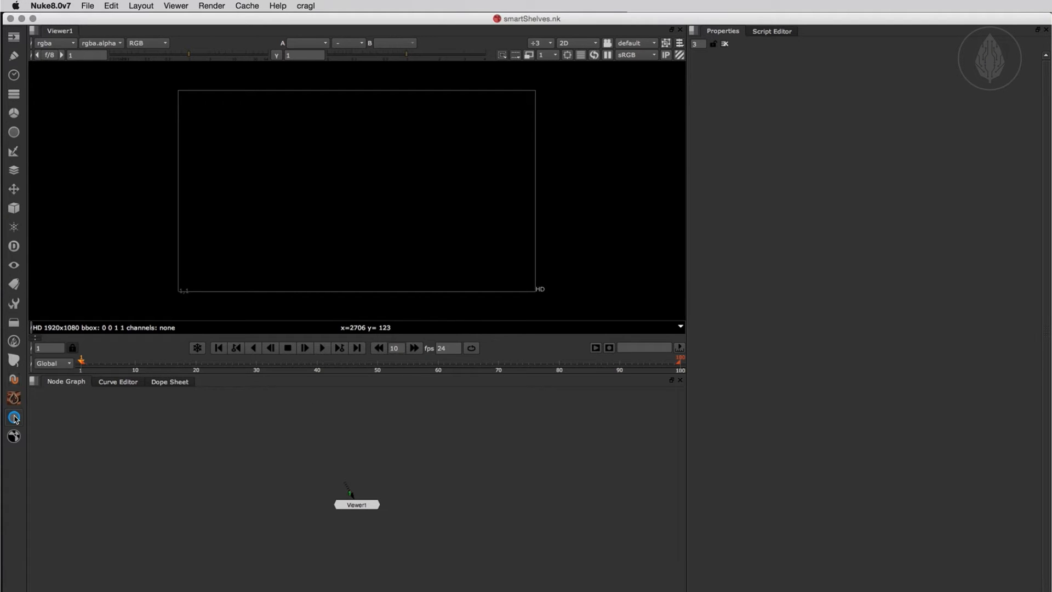
# - Check the contents of the filterFavourites shelf and add a standard Defocus node to the node graph
pyautogui.click(14, 417)
pyautogui.click(284, 423)
pyautogui.press('Tab')
pyautogui.write('defo')
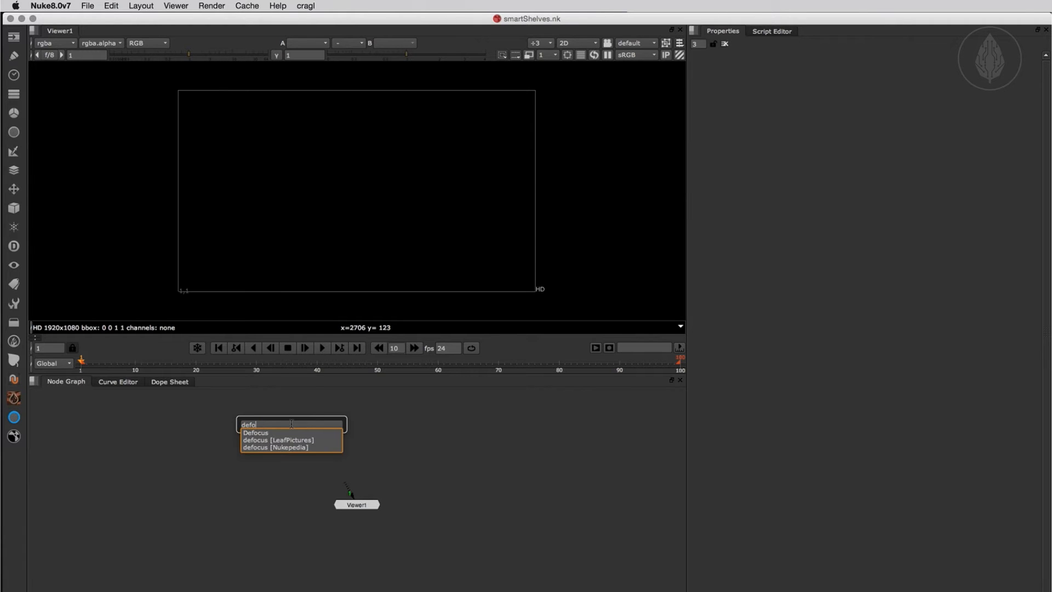
pyautogui.press('Return')
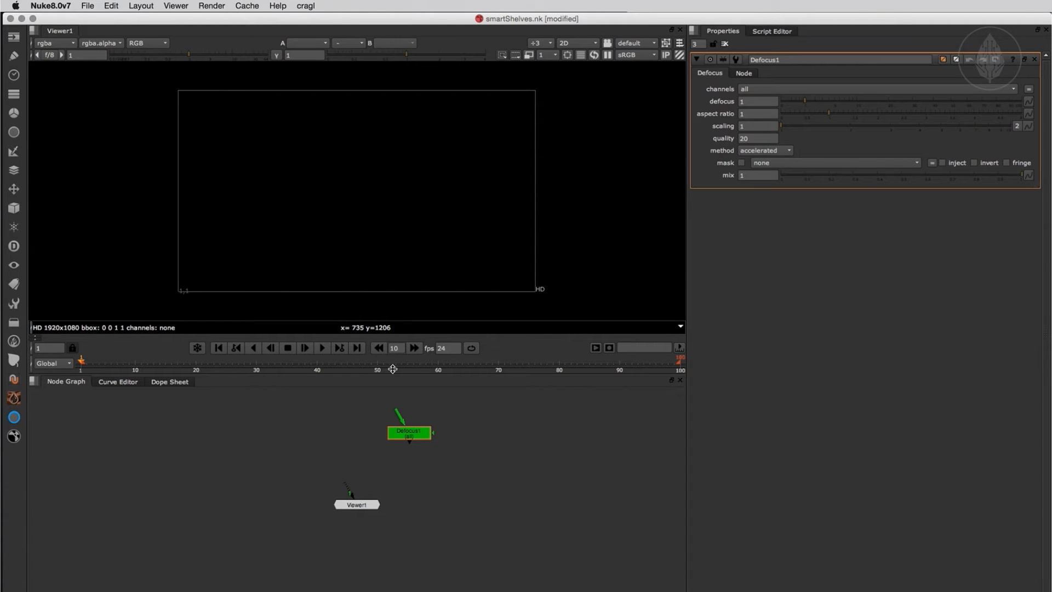
# - Add the selected Defocus node to the filterFavourites custom shelf and check that shelf's contents
pyautogui.click(310, 7)
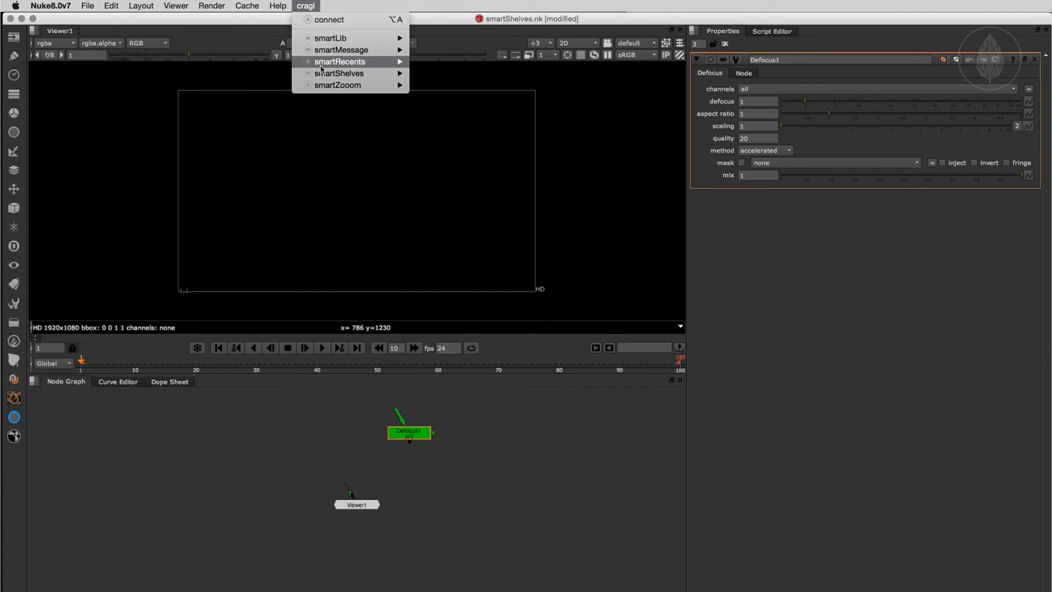
pyautogui.moveTo(374, 77)
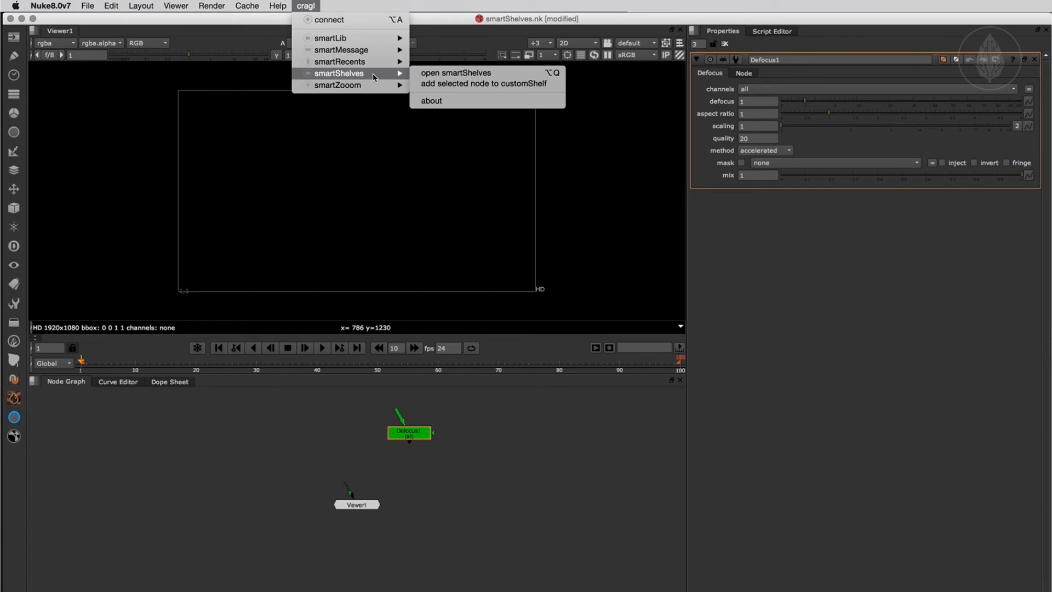
pyautogui.click(474, 86)
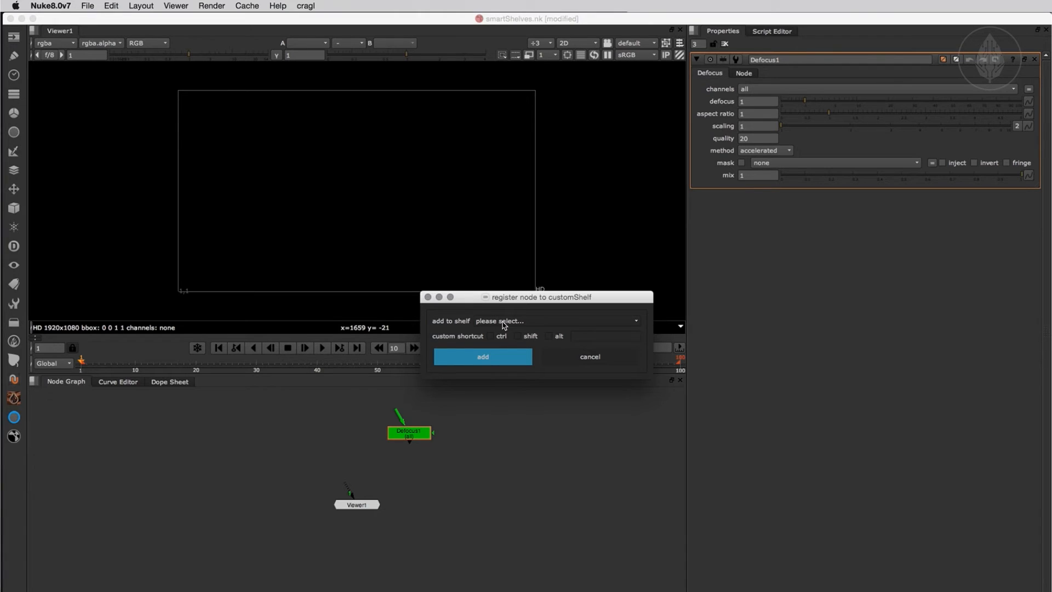
pyautogui.click(504, 323)
pyautogui.click(506, 364)
pyautogui.click(493, 362)
pyautogui.click(14, 419)
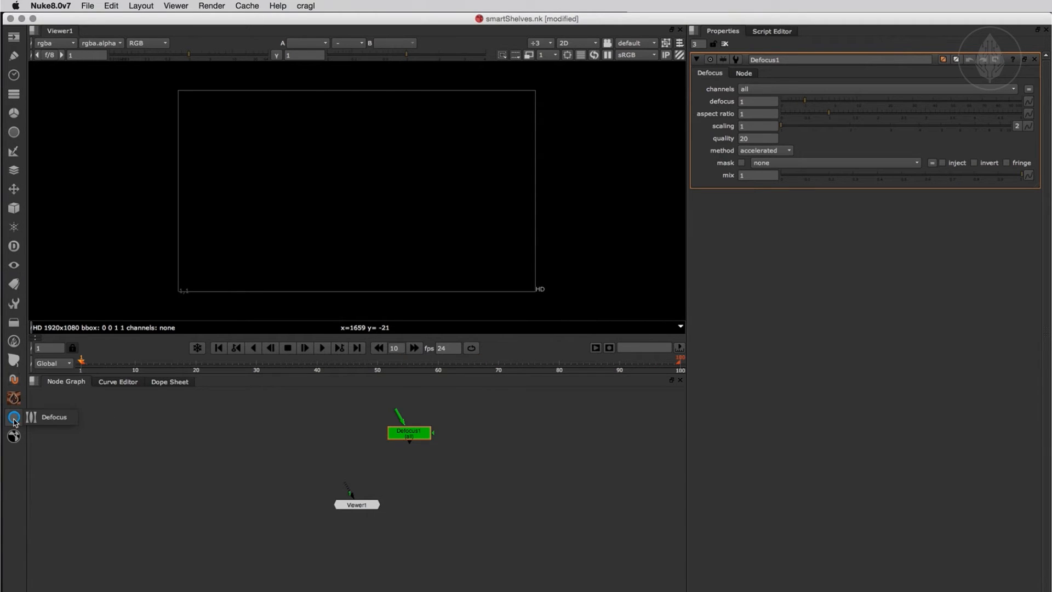
pyautogui.click(60, 421)
# - Delete the Defocus node from the node graph and add a Glow node in its place
pyautogui.moveTo(371, 413); pyautogui.dragTo(448, 469)
pyautogui.press('Delete')
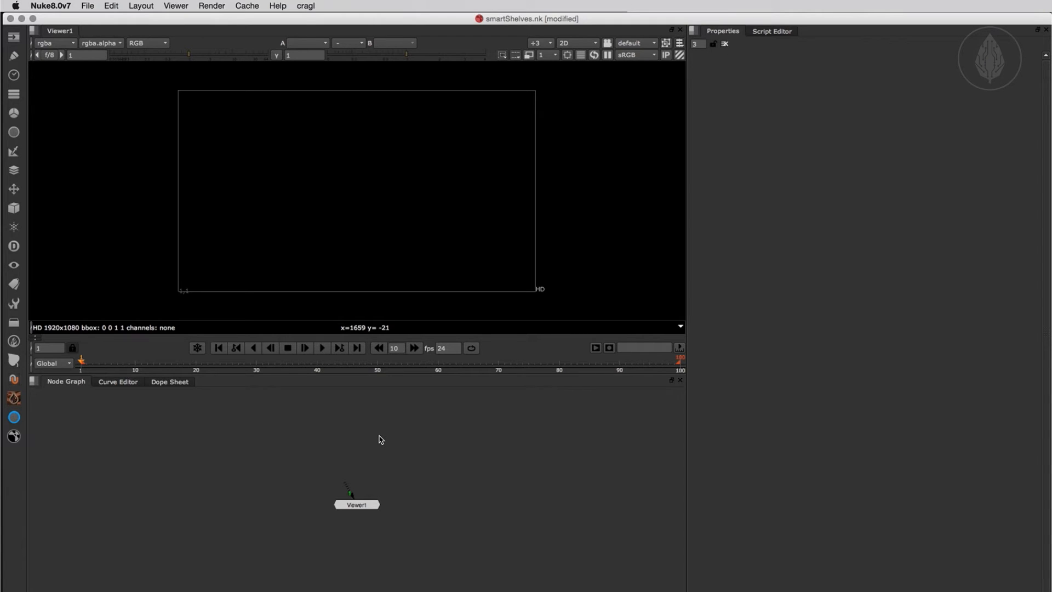
pyautogui.press('Tab')
pyautogui.write('glow')
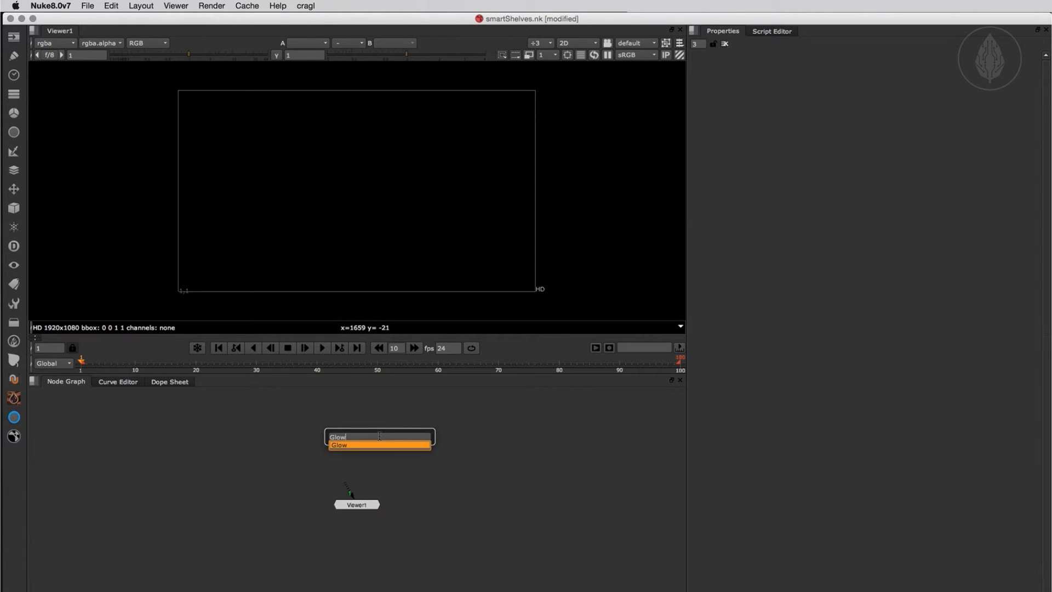
pyautogui.press('Return')
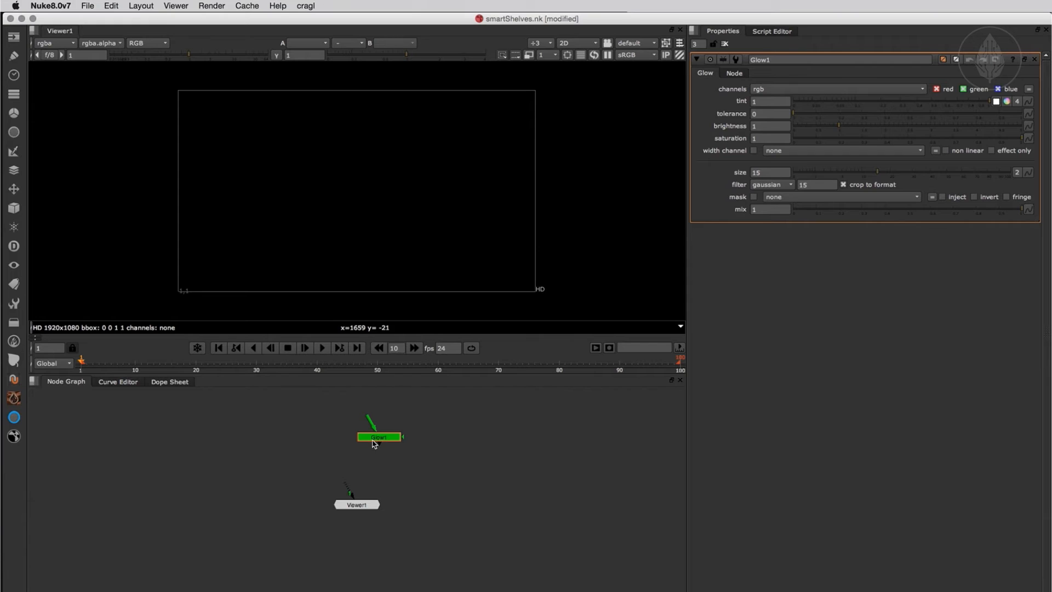
# - Add the Glow node to the filterFavourites shelf from its properties and check the shelf's contents
pyautogui.rightClick(706, 186)
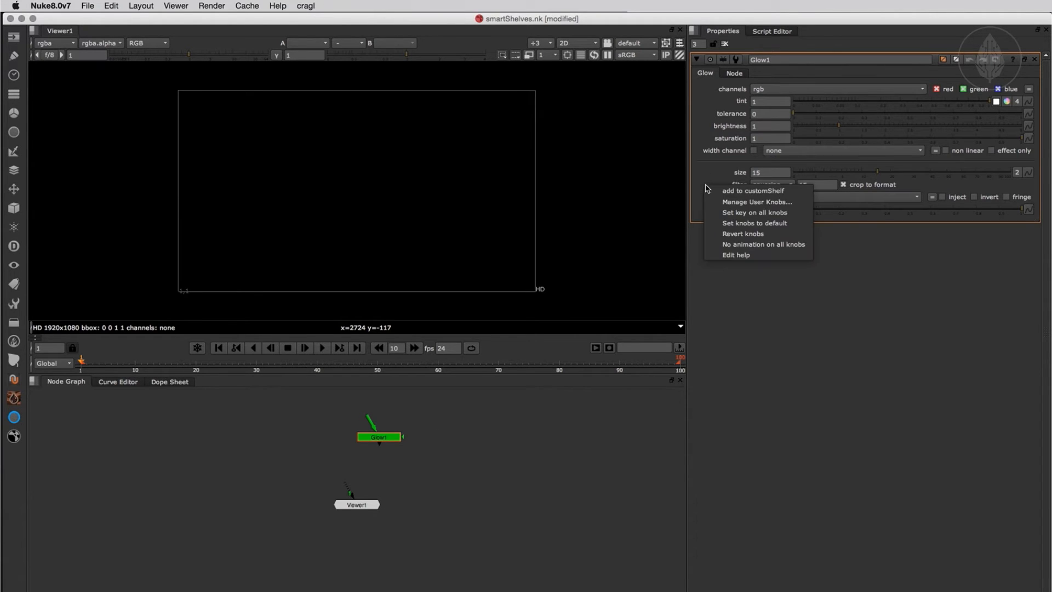
pyautogui.click(741, 192)
pyautogui.click(493, 322)
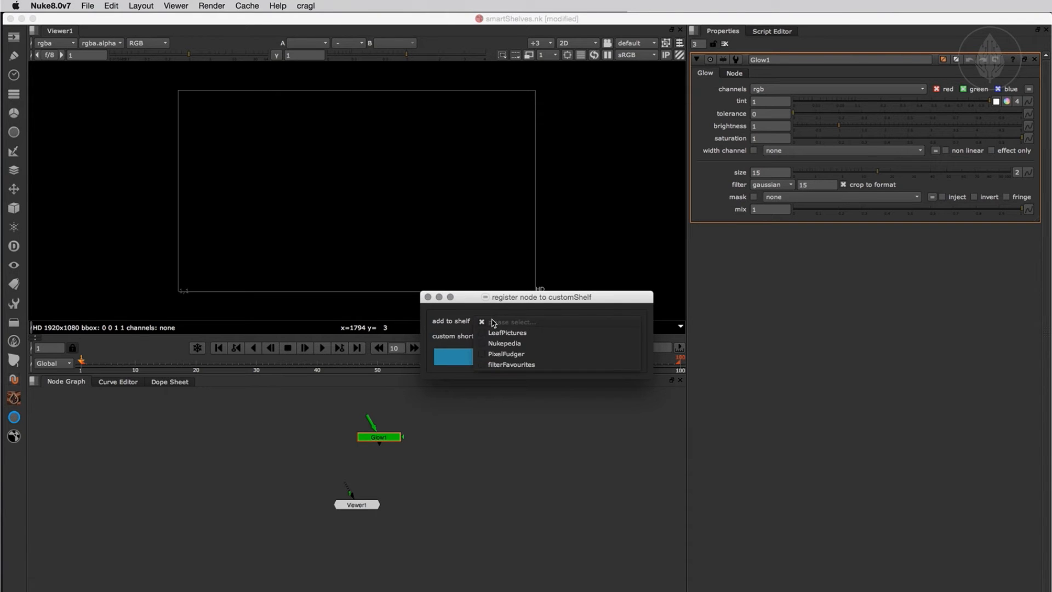
pyautogui.click(510, 365)
pyautogui.click(486, 359)
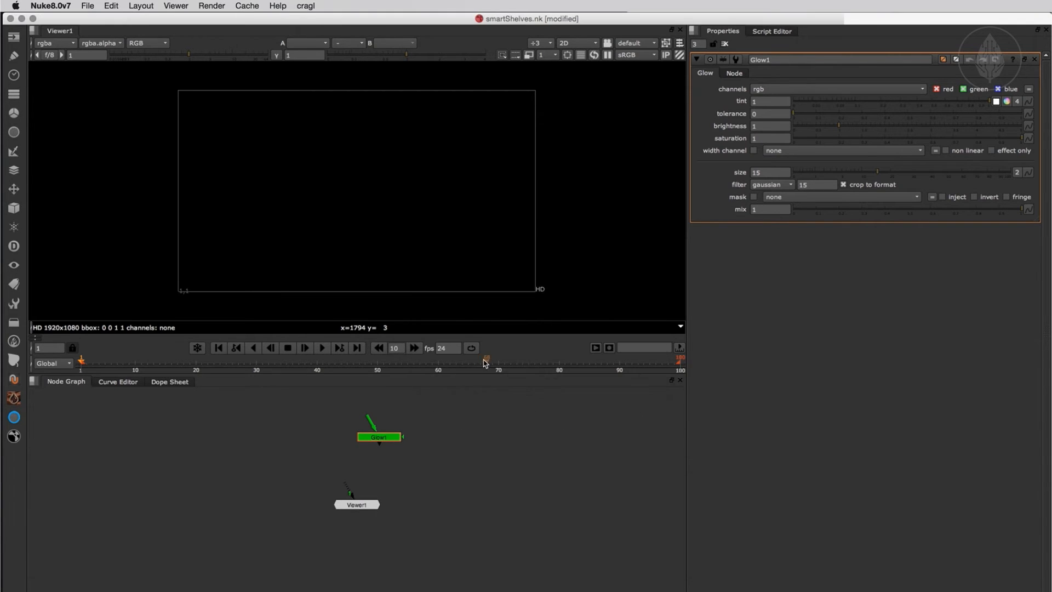
pyautogui.click(24, 420)
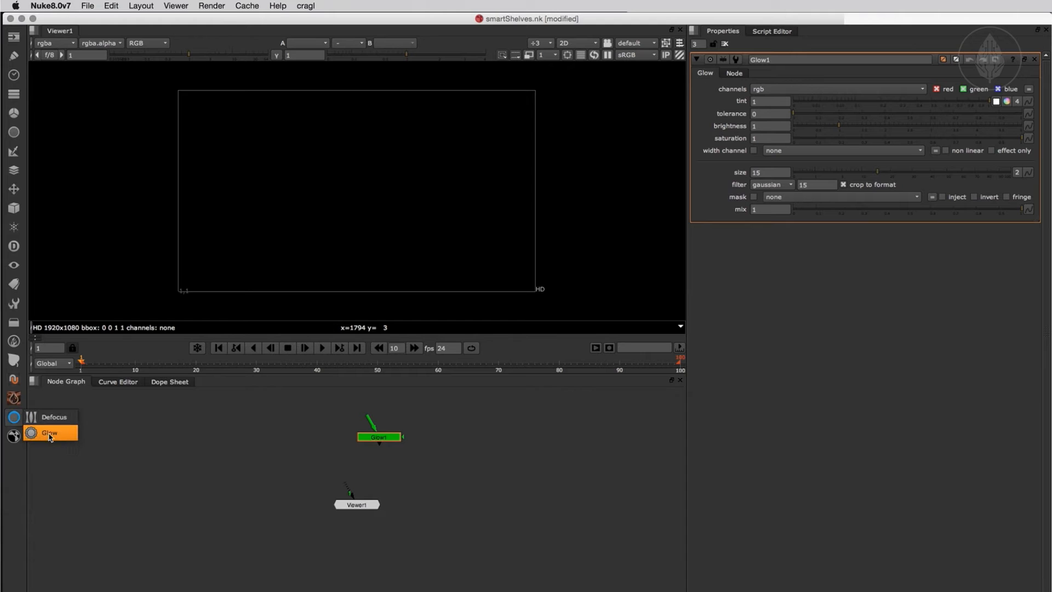
pyautogui.click(280, 427)
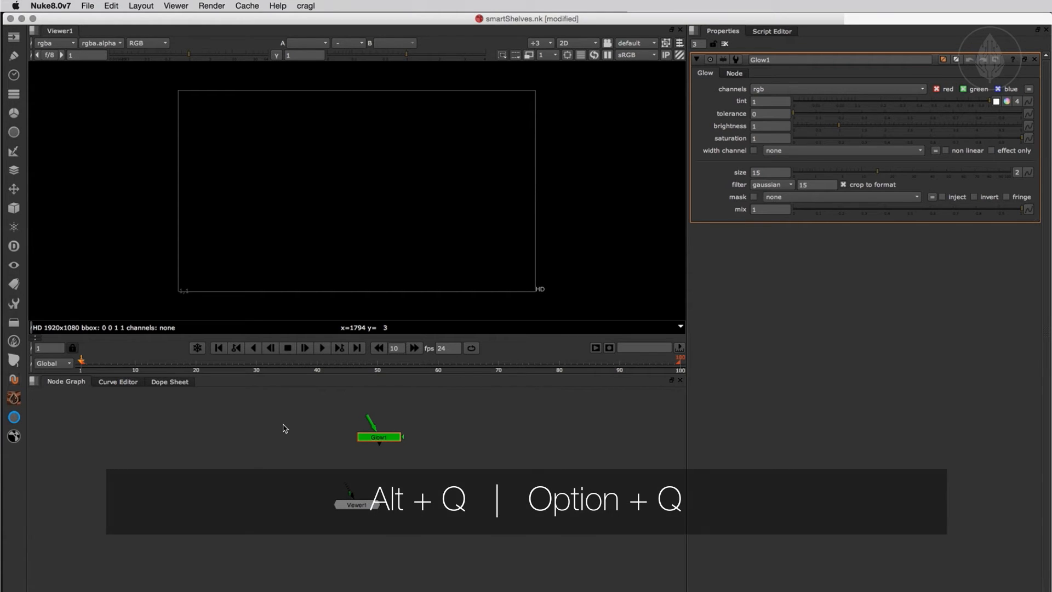
# - Open the smartShelves manager and choose GodRays from the Filter nodes as the node to register to a shelf
pyautogui.hotkey('alt', 'q')
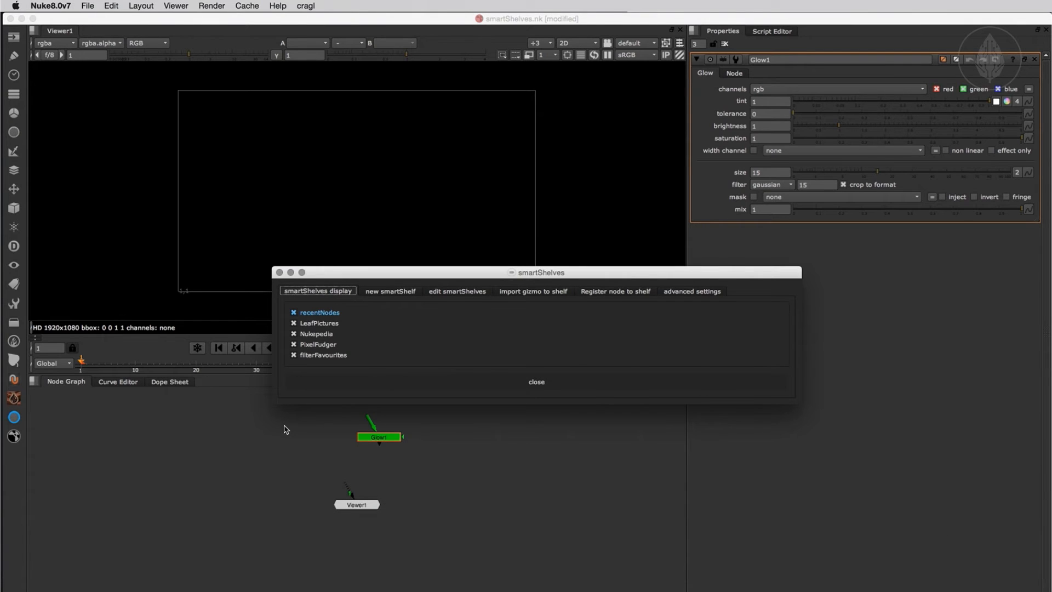
pyautogui.click(605, 292)
pyautogui.moveTo(569, 277); pyautogui.dragTo(529, 68)
pyautogui.click(529, 104)
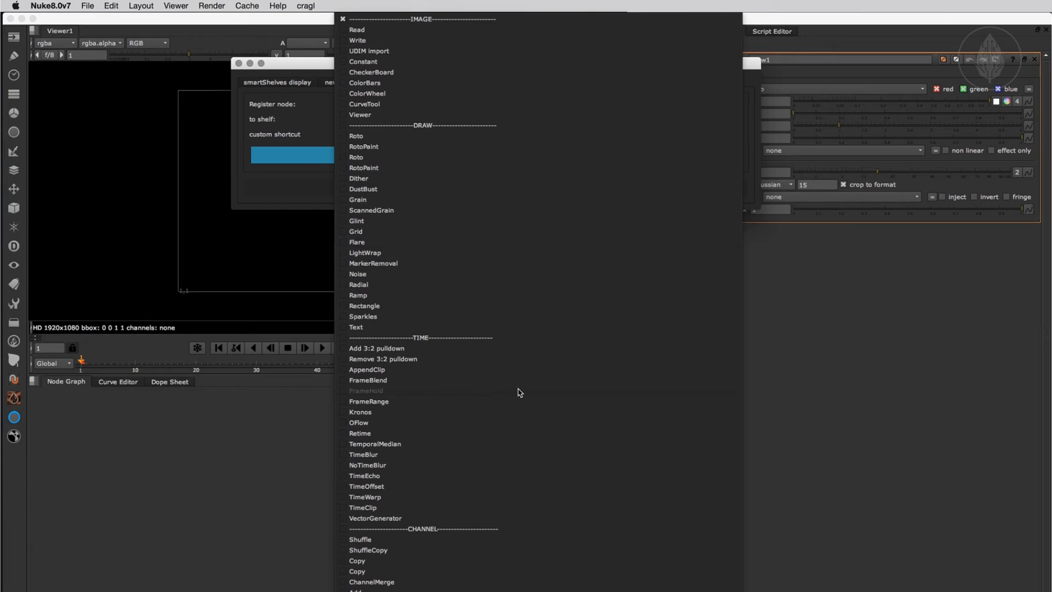
pyautogui.scroll(-15, 519, 395)
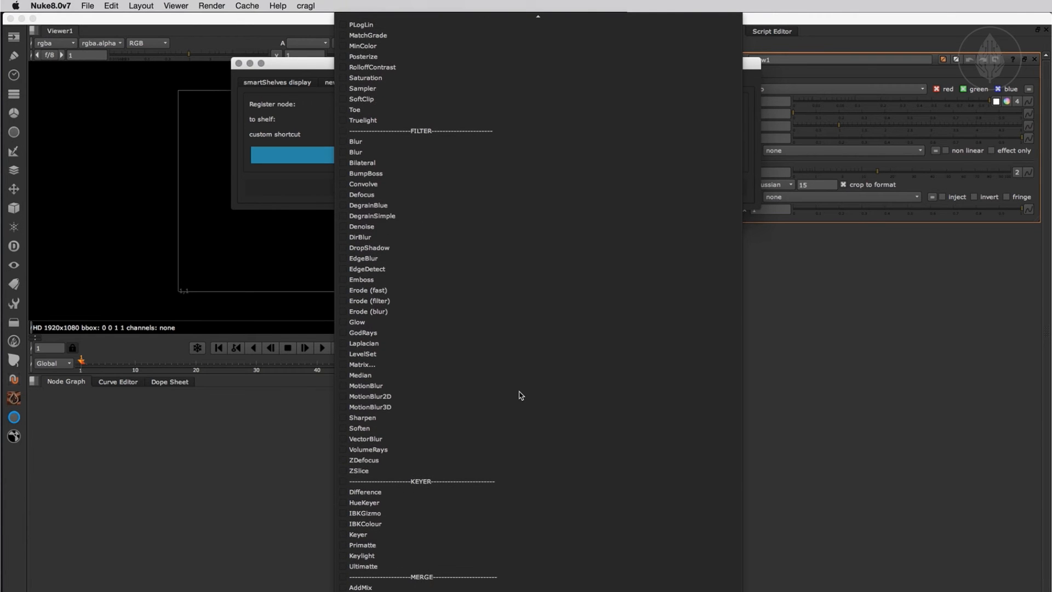
pyautogui.click(427, 334)
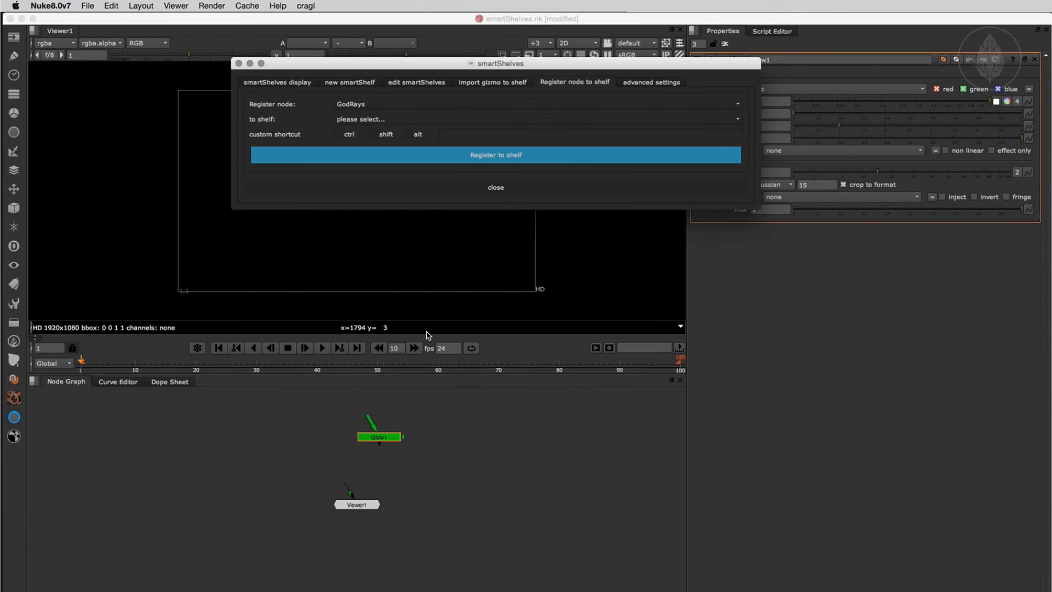
# - Register the GodRays node to the filterFavourites shelf and close the smartShelves window
pyautogui.moveTo(411, 64); pyautogui.dragTo(409, 72)
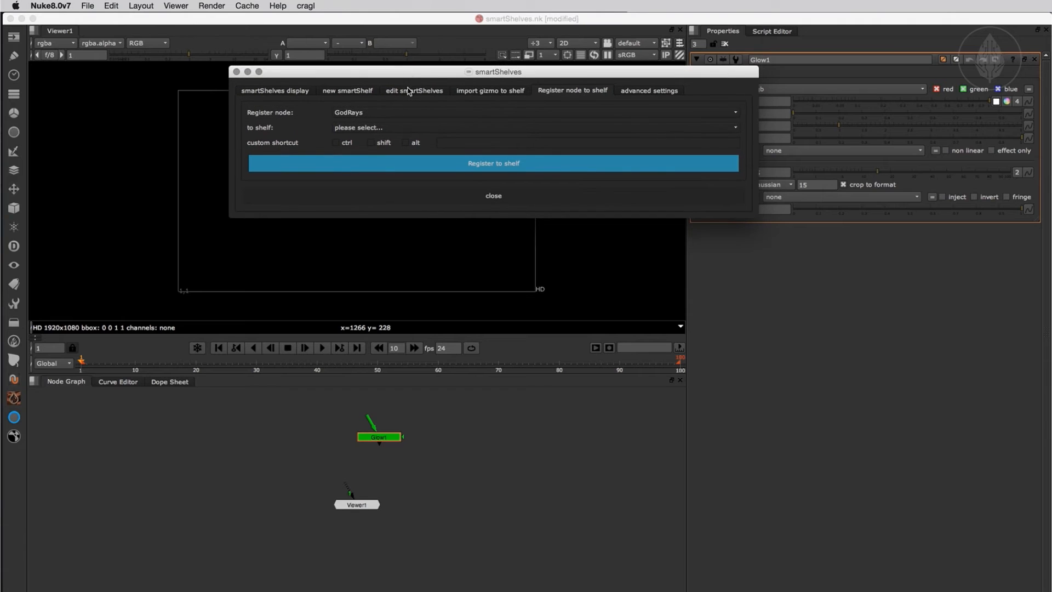
pyautogui.click(408, 128)
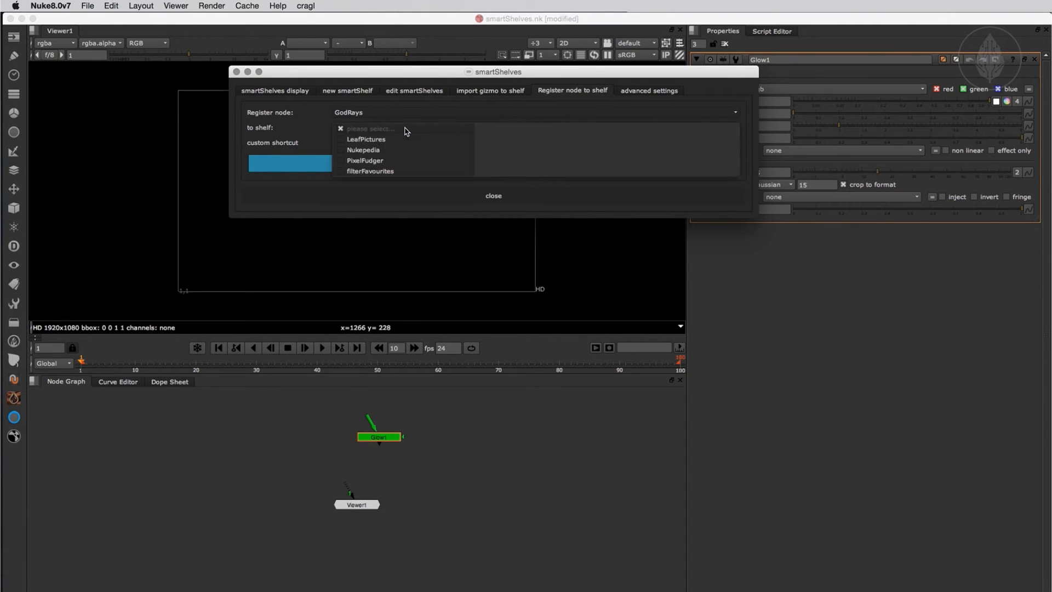
pyautogui.click(408, 171)
pyautogui.click(413, 165)
pyautogui.click(421, 178)
pyautogui.click(438, 196)
# - Check the contents of the filterFavourites shelf and clear the Glow node from the node graph
pyautogui.click(13, 419)
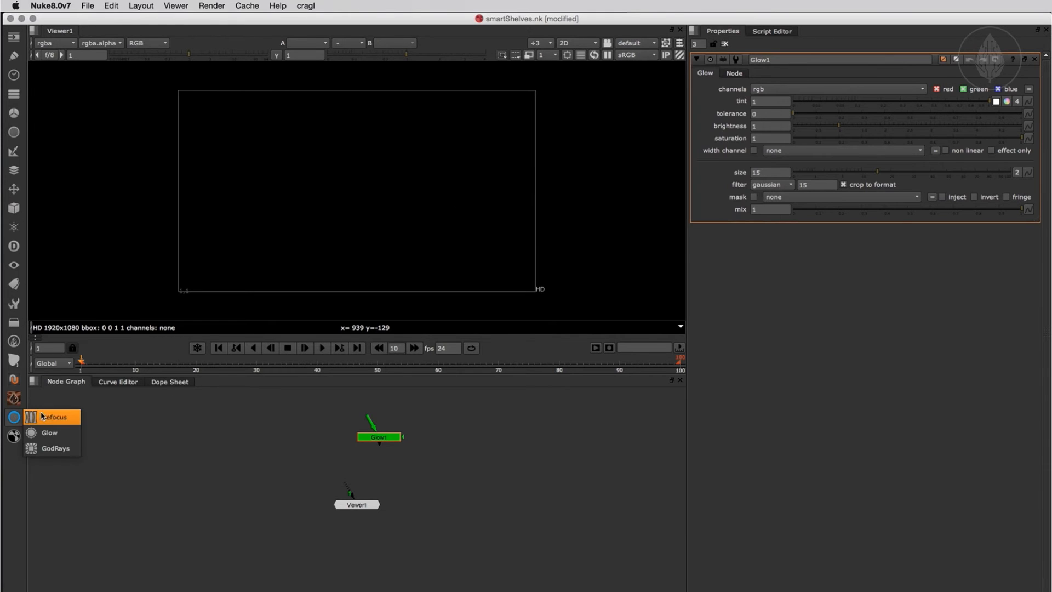
pyautogui.click(61, 452)
pyautogui.moveTo(320, 416); pyautogui.dragTo(433, 472)
pyautogui.press('Delete')
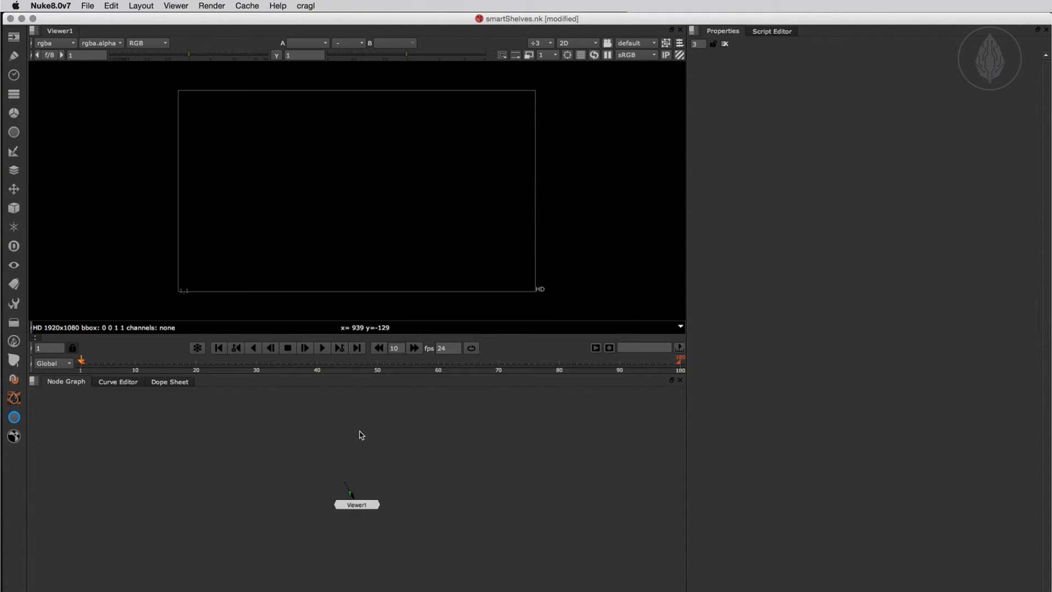
# - Reopen the smartShelves manager and hide the filterFavourites, PixelFudger and Nukepedia shelves
pyautogui.hotkey('alt', 's')
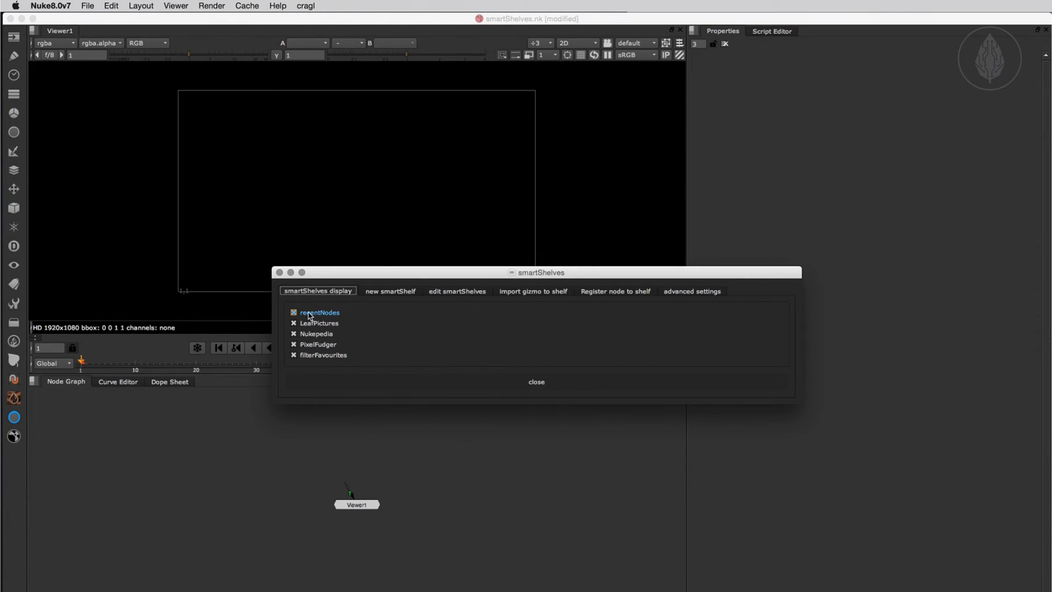
pyautogui.click(303, 355)
pyautogui.click(305, 343)
pyautogui.click(302, 334)
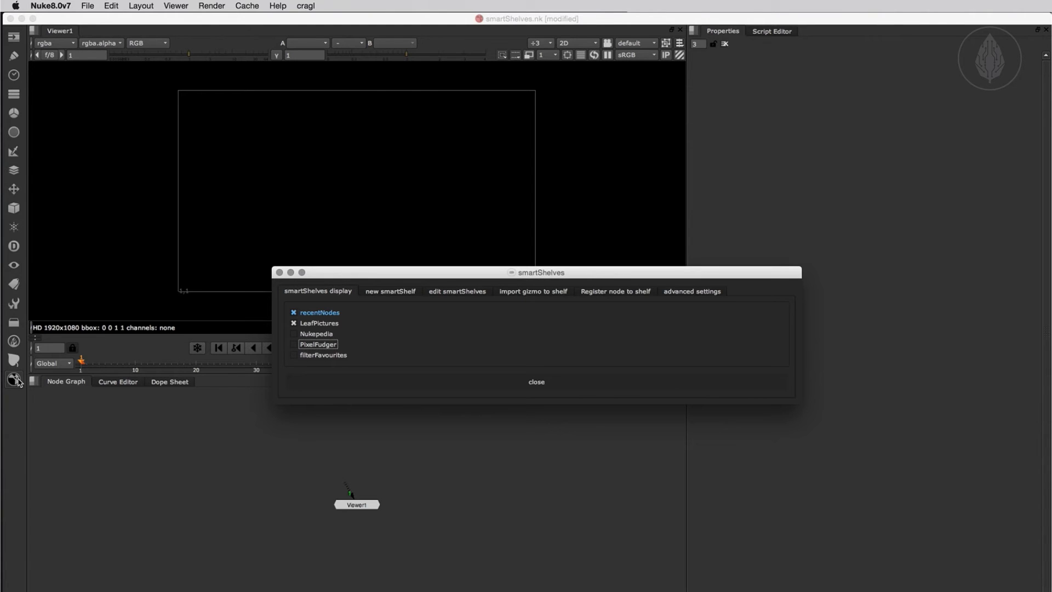
# - Show the Nukepedia, PixelFudger and filterFavourites shelves again
pyautogui.click(300, 333)
pyautogui.click(301, 344)
pyautogui.click(300, 356)
# - Hide all five shelves, from recentNodes through LeafPictures, Nukepedia and PixelFudger to filterFavourites
pyautogui.click(304, 313)
pyautogui.click(304, 324)
pyautogui.click(304, 334)
pyautogui.click(305, 345)
pyautogui.click(306, 355)
# - Turn the display of all five shelves back on, starting with filterFavourites and working up the list
pyautogui.click(306, 355)
pyautogui.click(305, 346)
pyautogui.click(306, 335)
pyautogui.doubleClick(305, 323)
pyautogui.click(302, 315)
pyautogui.click(303, 324)
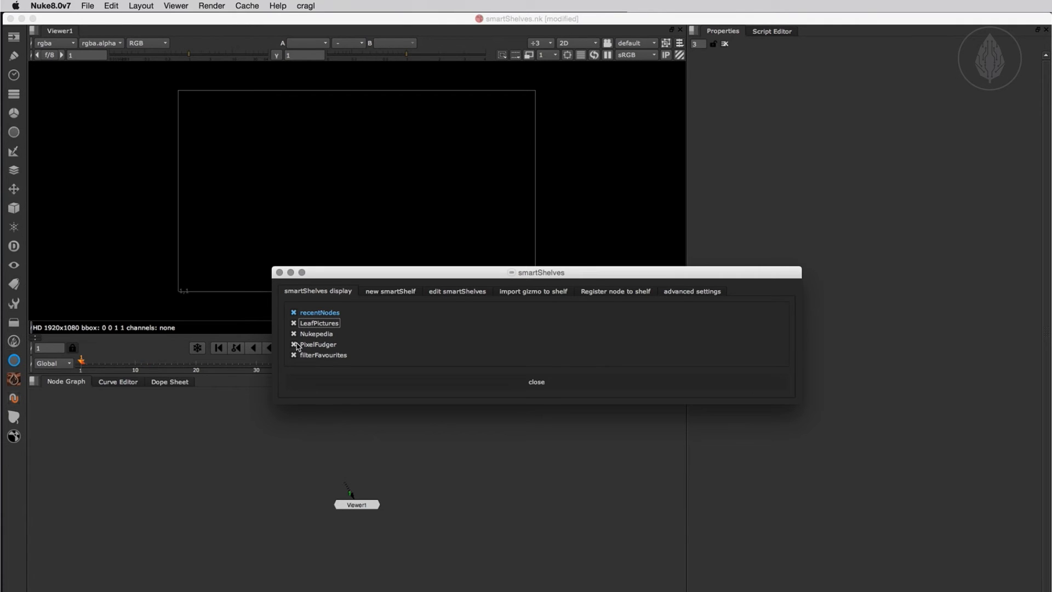
# - Delete the Defocus and Glow2 items from the filterFavourites shelf and check its remaining contents
pyautogui.click(382, 292)
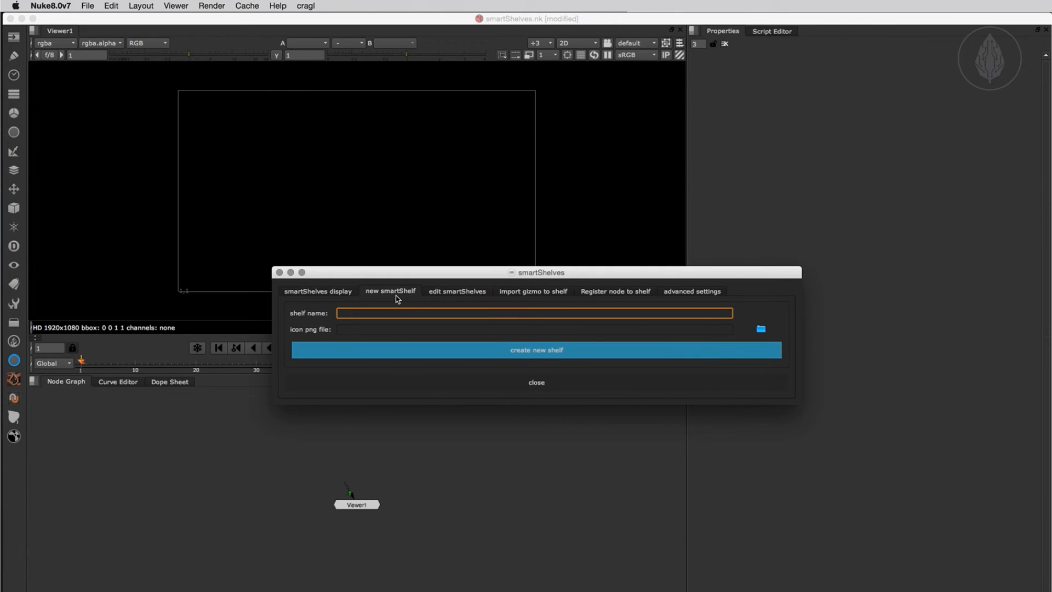
pyautogui.click(458, 291)
pyautogui.moveTo(456, 273); pyautogui.dragTo(370, 81)
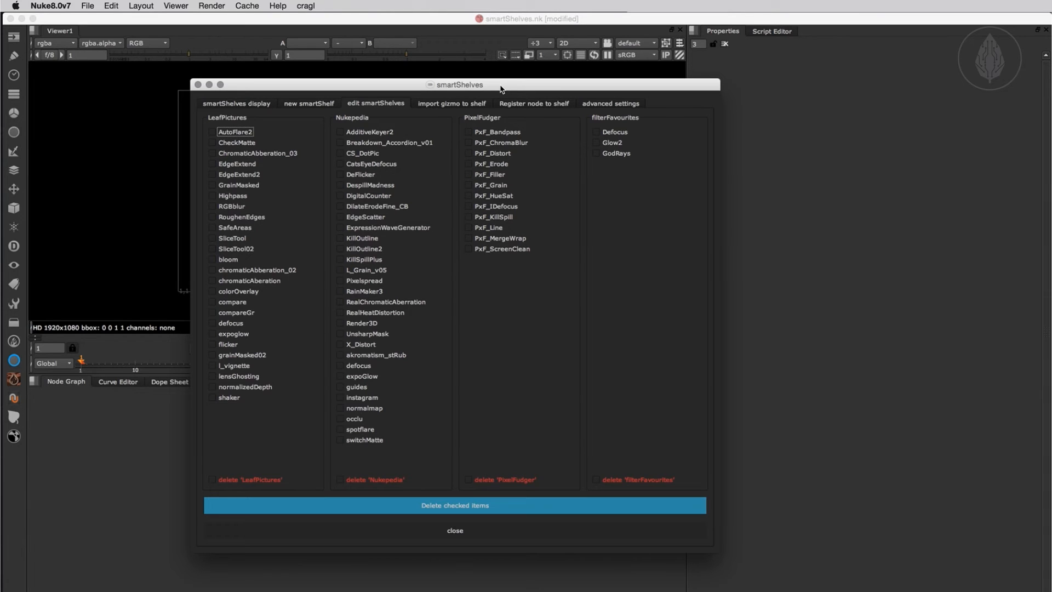
pyautogui.click(606, 132)
pyautogui.click(607, 142)
pyautogui.click(466, 509)
pyautogui.click(14, 360)
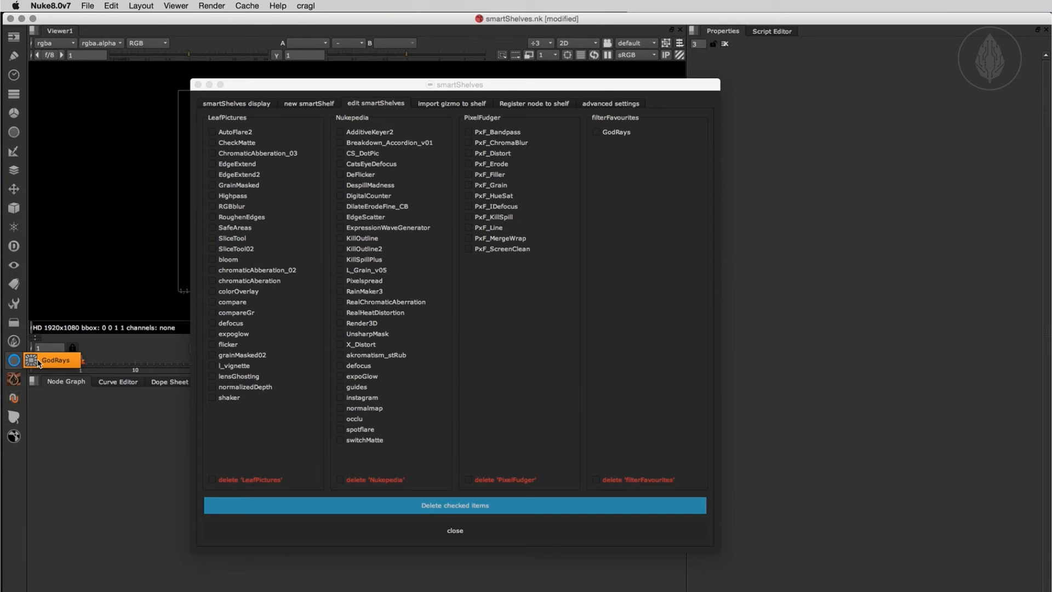
# - Mark the whole filterFavourites shelf for deletion, but cancel at the confirmation
pyautogui.click(597, 480)
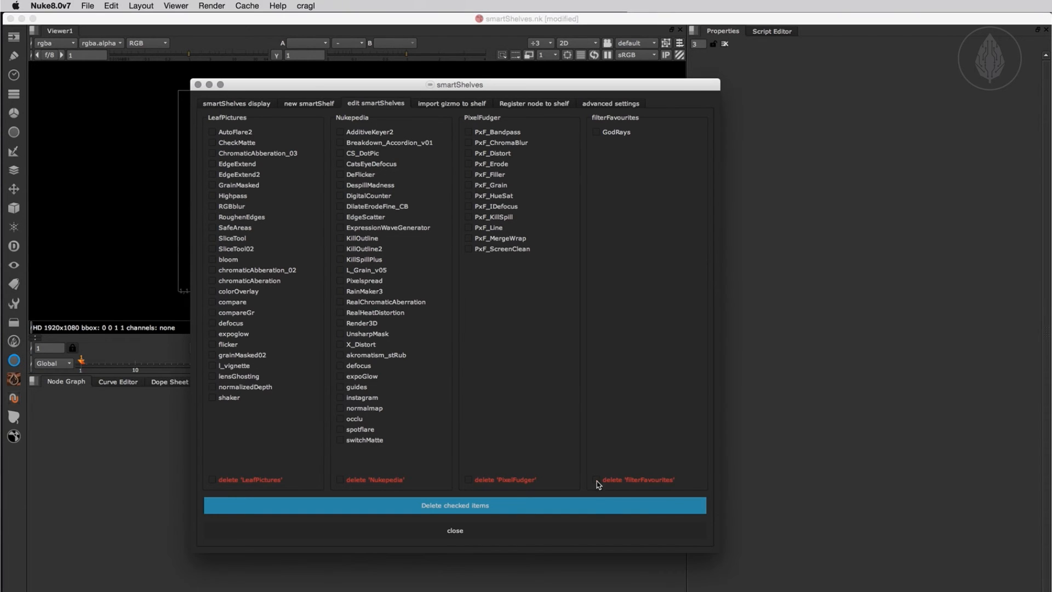
pyautogui.click(588, 508)
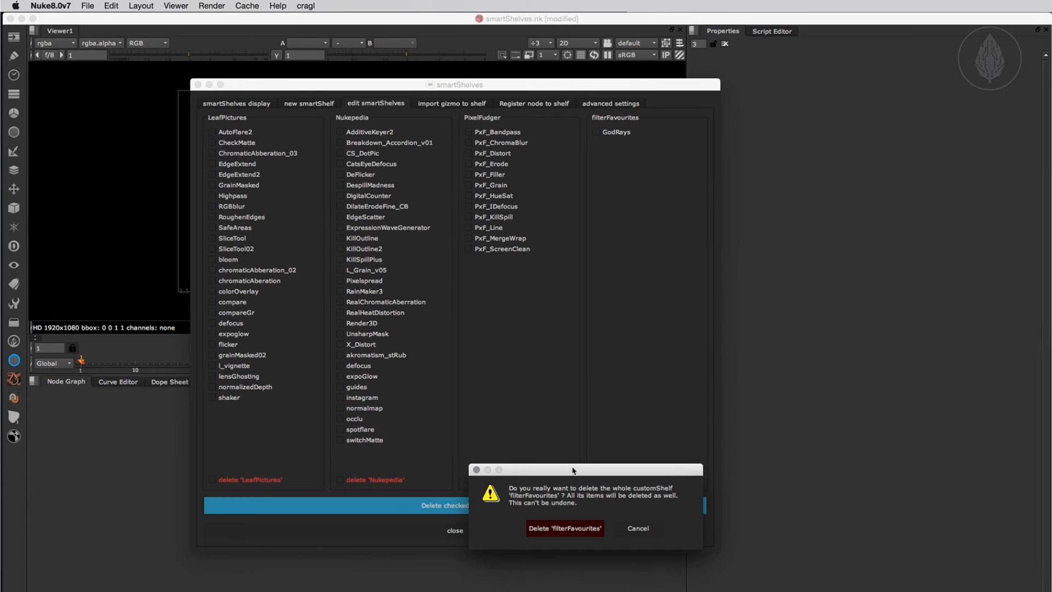
pyautogui.moveTo(573, 467); pyautogui.dragTo(490, 327)
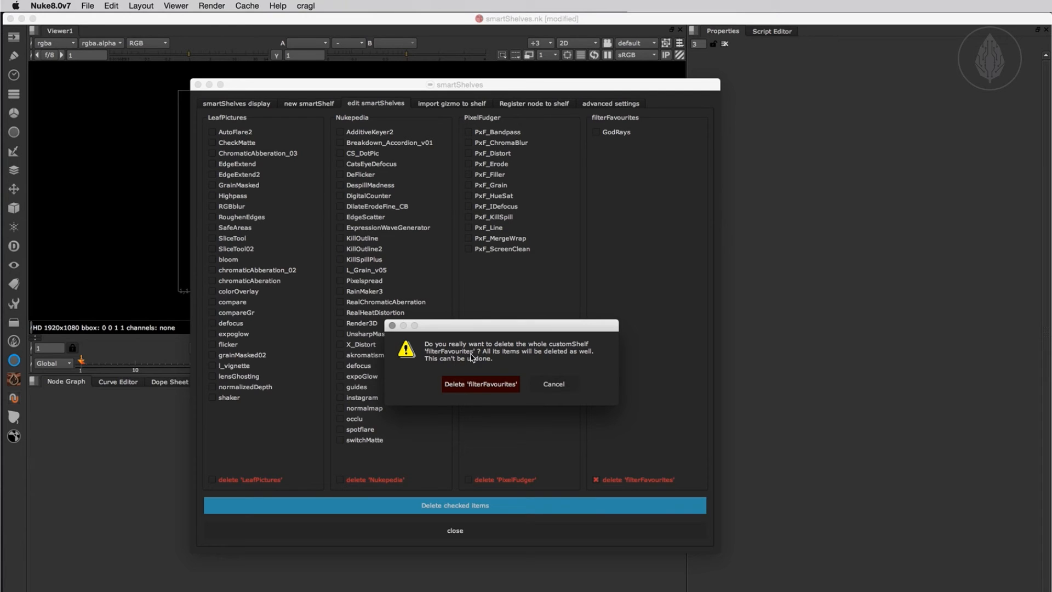
pyautogui.click(551, 386)
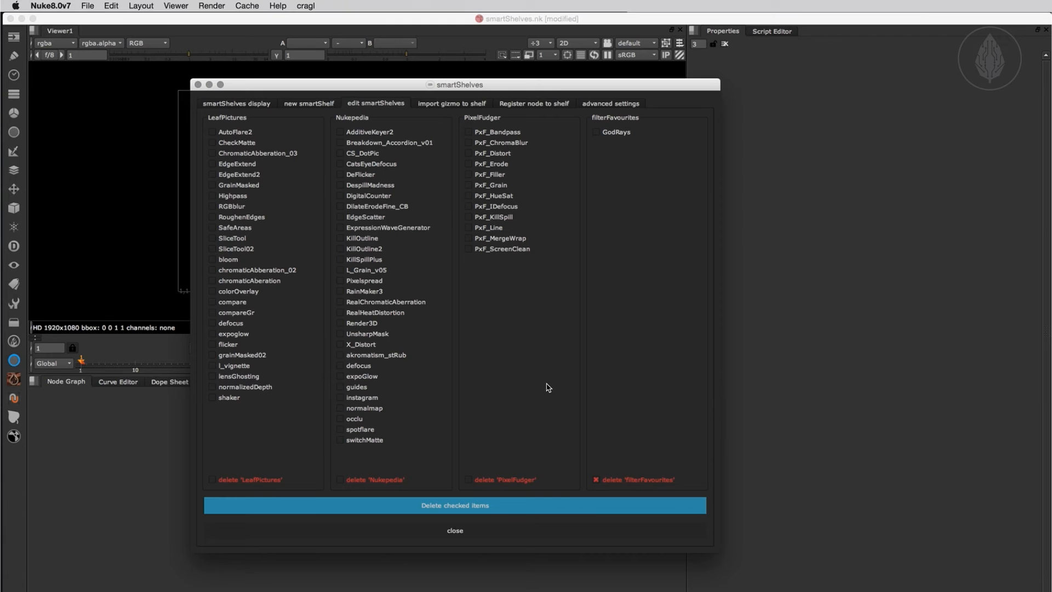
# - Load HighpassSharpen.gizmo and HighpassSharpen.png from the demo folder in Finder into the smartShelves gizmo import area
pyautogui.click(444, 105)
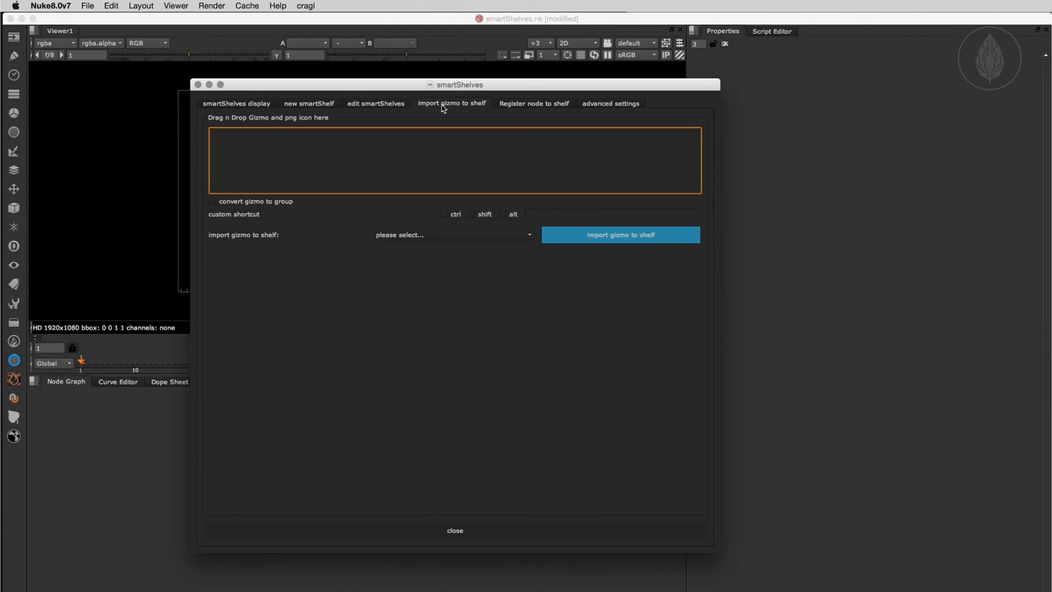
pyautogui.moveTo(718, 547); pyautogui.dragTo(720, 300)
pyautogui.moveTo(483, 89); pyautogui.dragTo(307, 119)
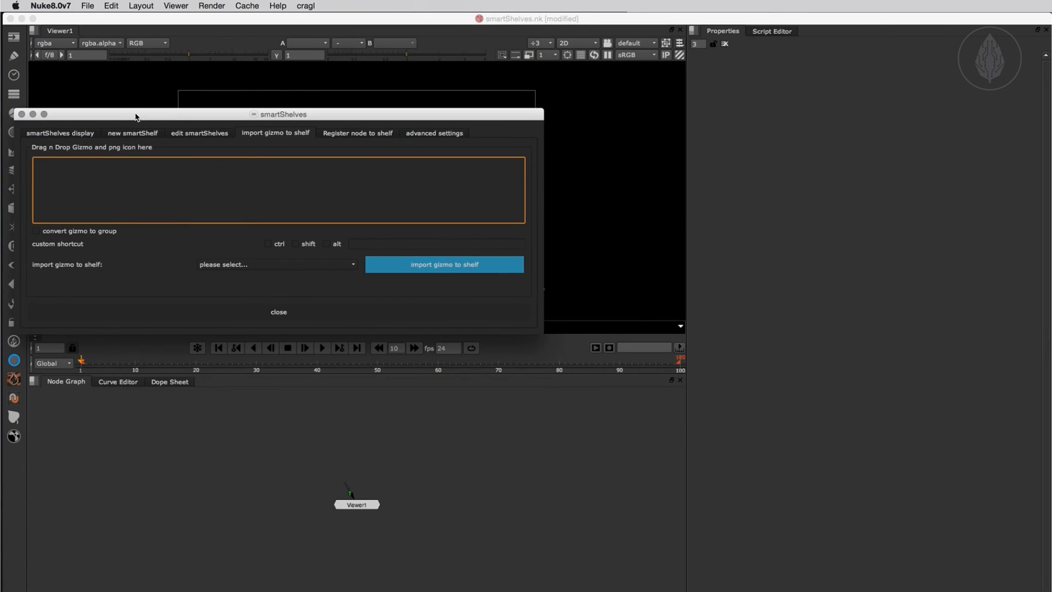
pyautogui.moveTo(820, 590); pyautogui.dragTo(817, 136)
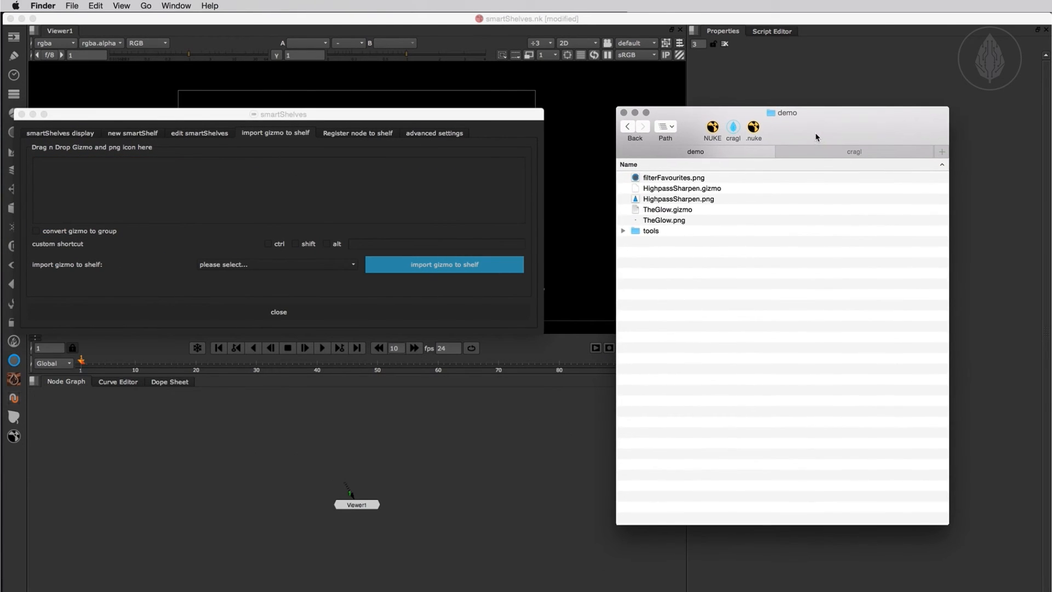
pyautogui.click(658, 189)
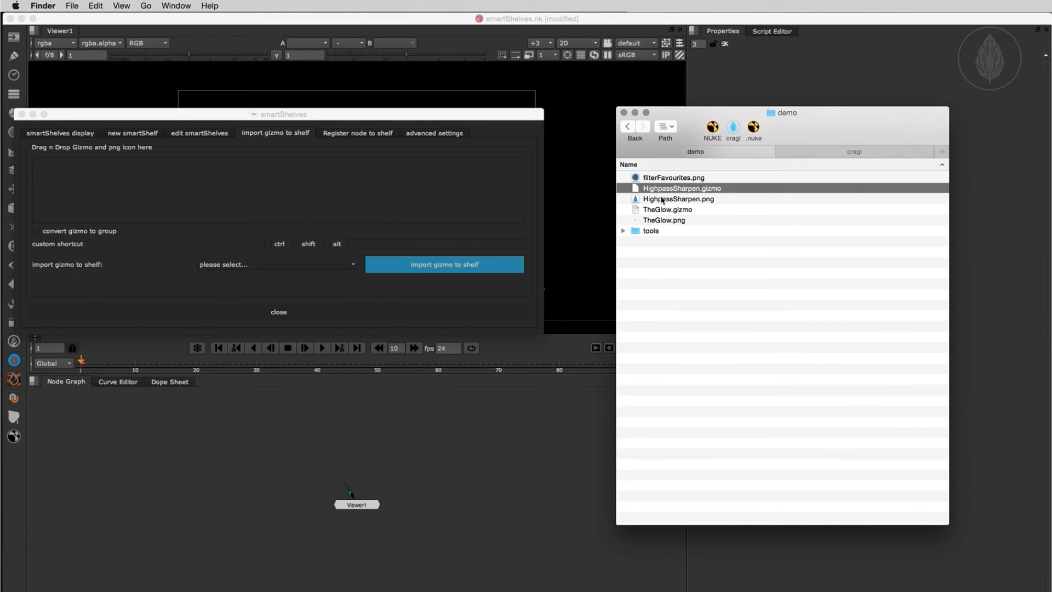
pyautogui.keyDown('shift'); pyautogui.click(661, 199); pyautogui.keyUp('shift')
pyautogui.moveTo(661, 199); pyautogui.dragTo(286, 194)
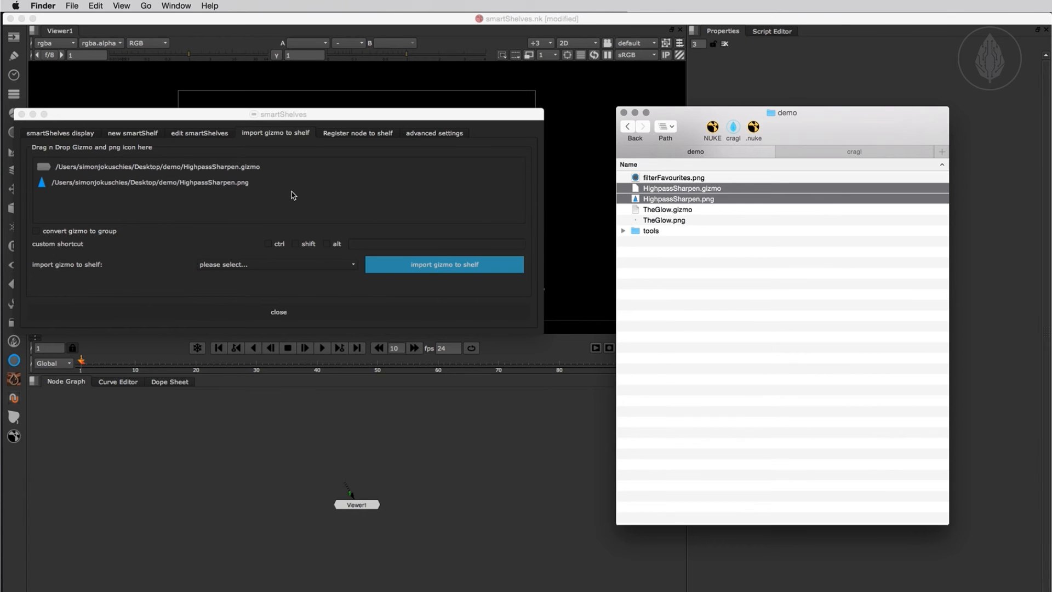
# - Import the loaded HighpassSharpen gizmo and icon to the filterFavourites shelf and acknowledge the message
pyautogui.click(266, 265)
pyautogui.click(267, 310)
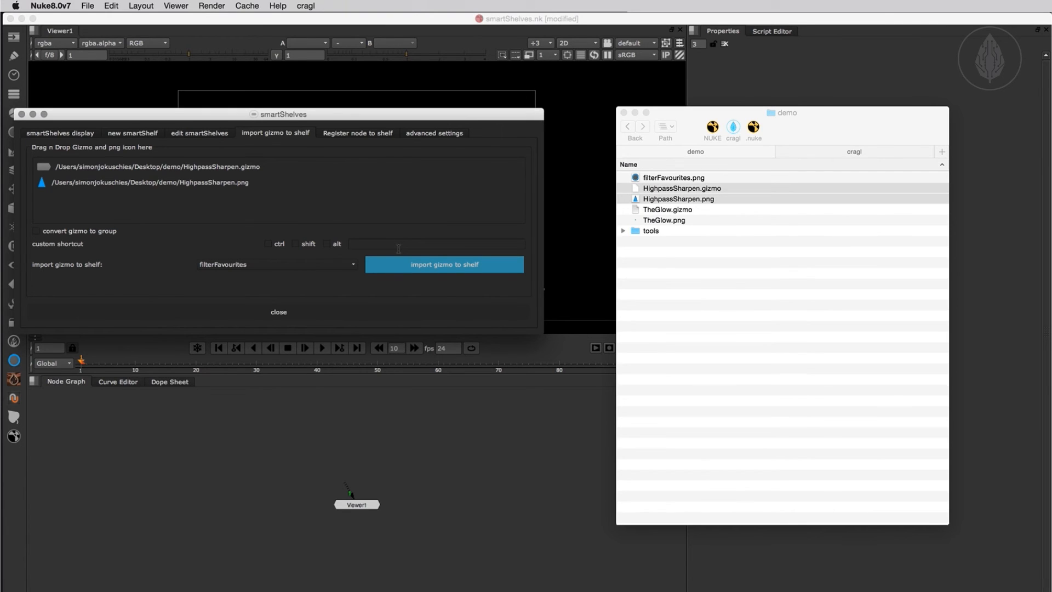
pyautogui.click(413, 269)
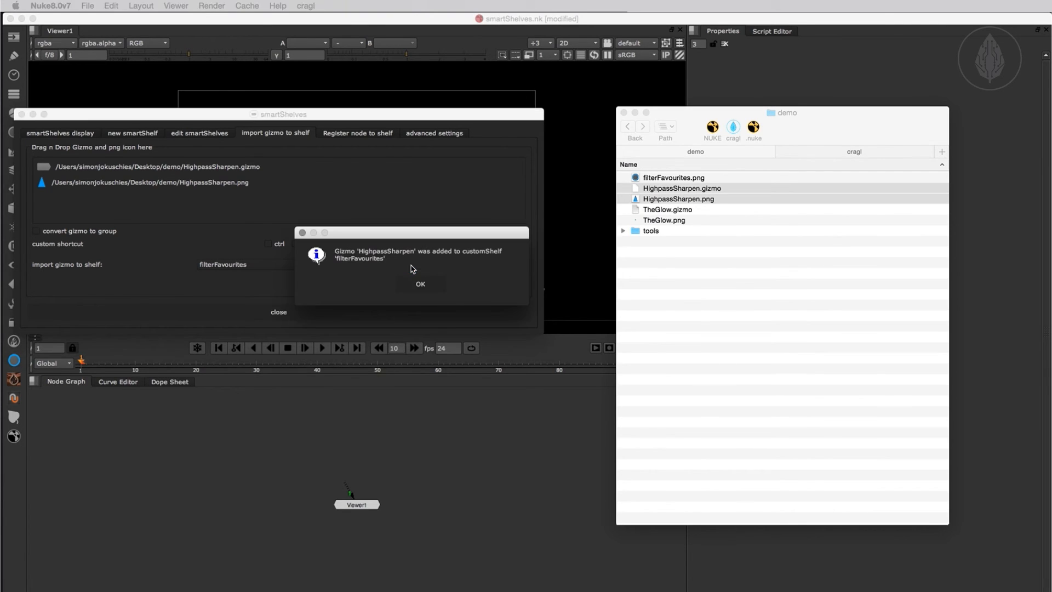
pyautogui.click(417, 285)
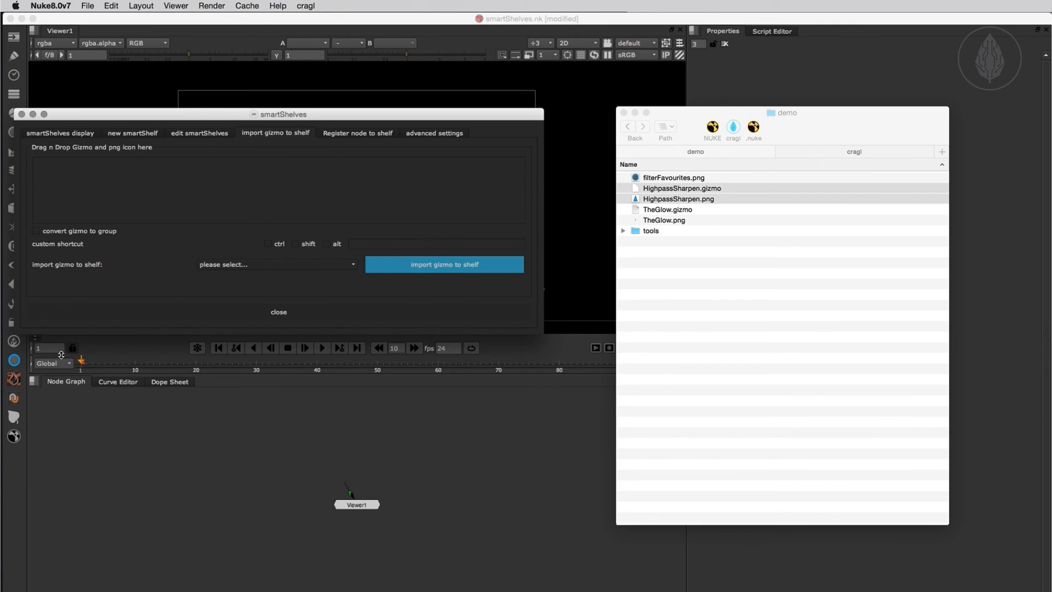
# - Check the filterFavourites shelf for the imported HighpassSharpen gizmo and close the smartShelves window
pyautogui.click(14, 360)
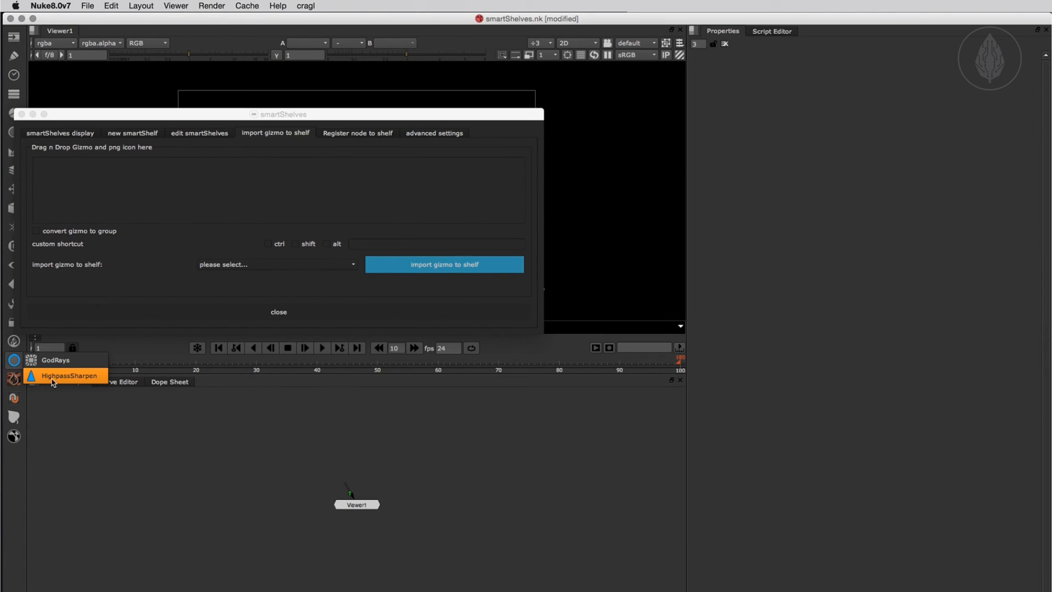
pyautogui.click(349, 422)
pyautogui.click(323, 321)
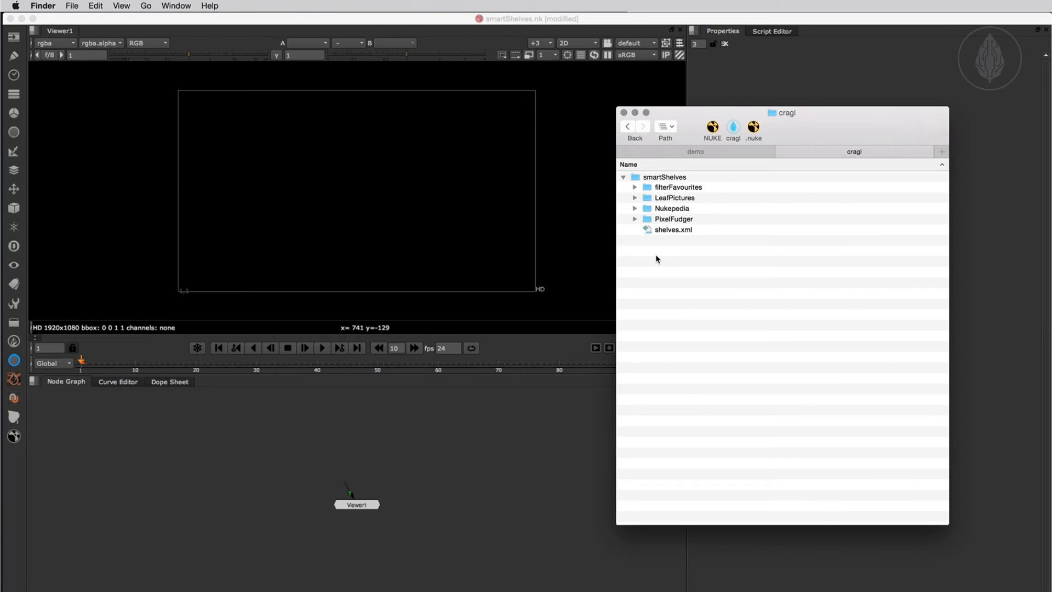
# - In Finder, move TheGlow.gizmo into the filterFavourites gizmos folder and TheGlow.png into its icons folder, and return to Nuke
pyautogui.click(635, 188)
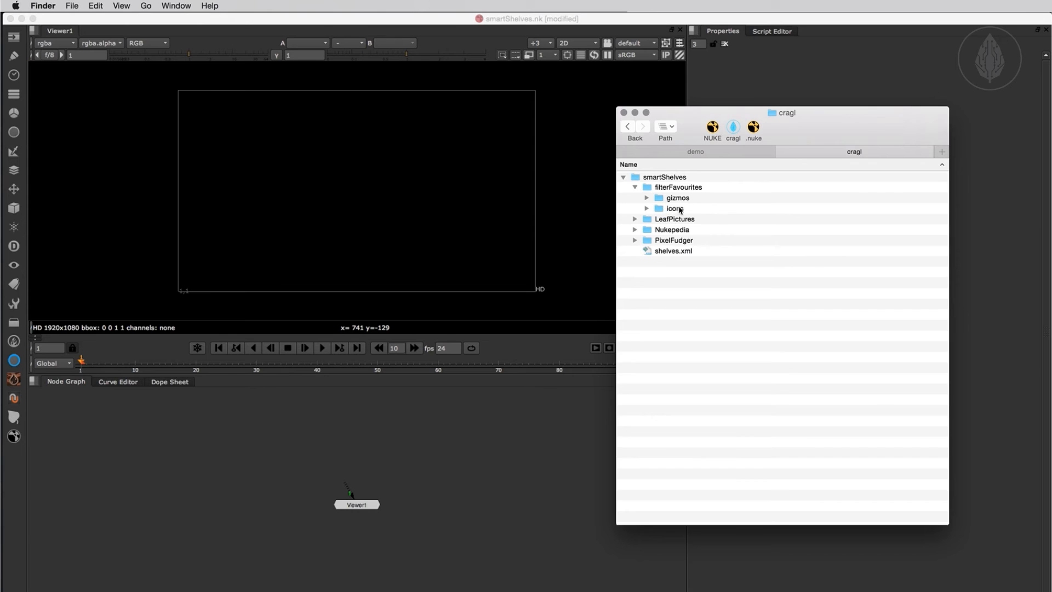
pyautogui.click(647, 198)
pyautogui.click(647, 219)
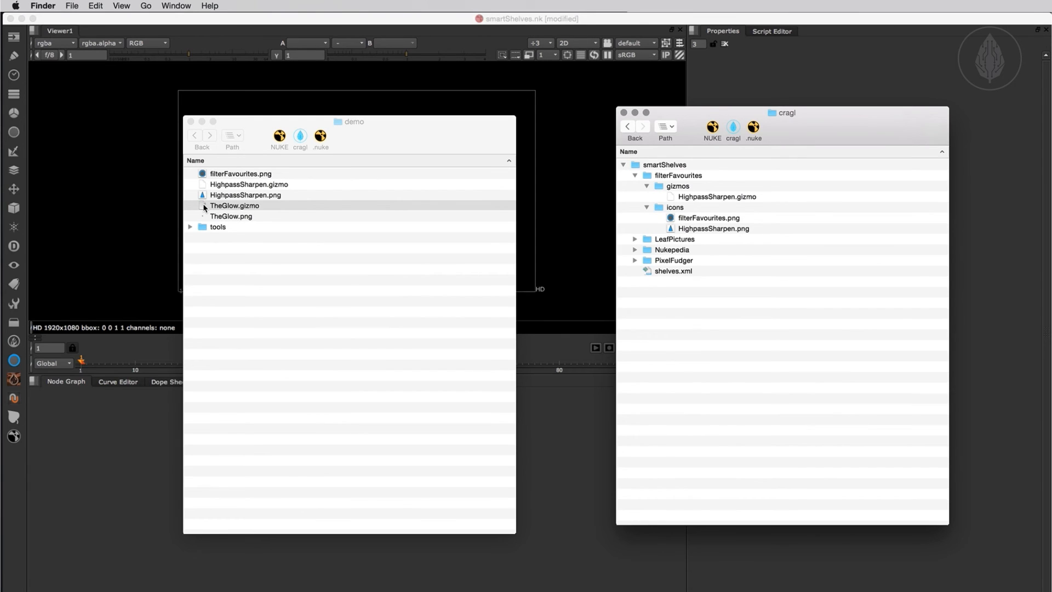
pyautogui.moveTo(204, 207); pyautogui.dragTo(663, 190)
pyautogui.moveTo(208, 206); pyautogui.dragTo(674, 220)
pyautogui.moveTo(354, 145); pyautogui.dragTo(390, 591)
pyautogui.moveTo(792, 134); pyautogui.dragTo(792, 591)
pyautogui.click(304, 449)
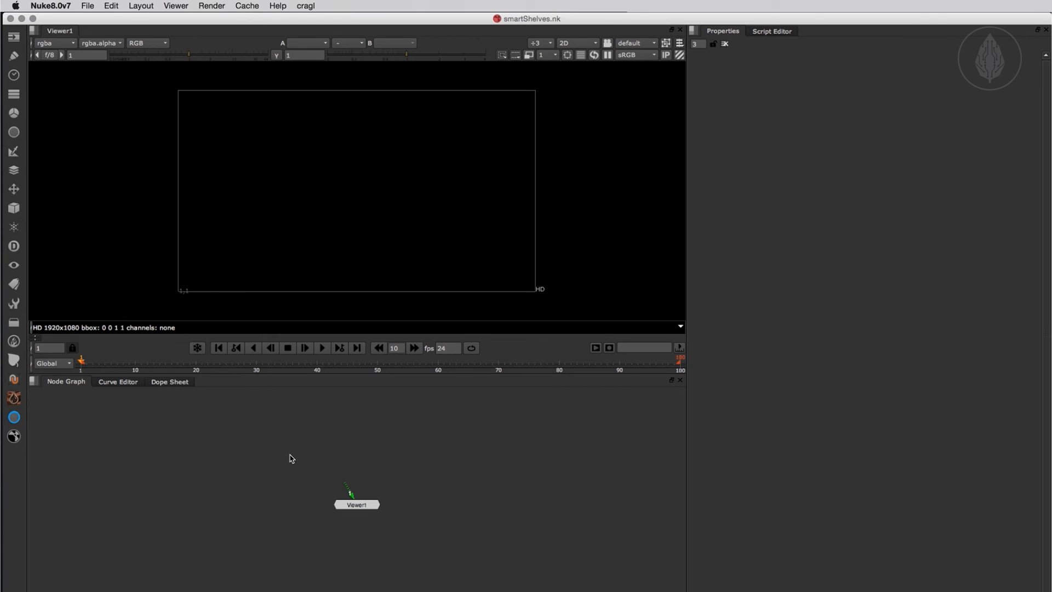
# - Try out TheGlow from the filterFavourites shelf by adding it to the node graph, and delete the node again
pyautogui.click(14, 417)
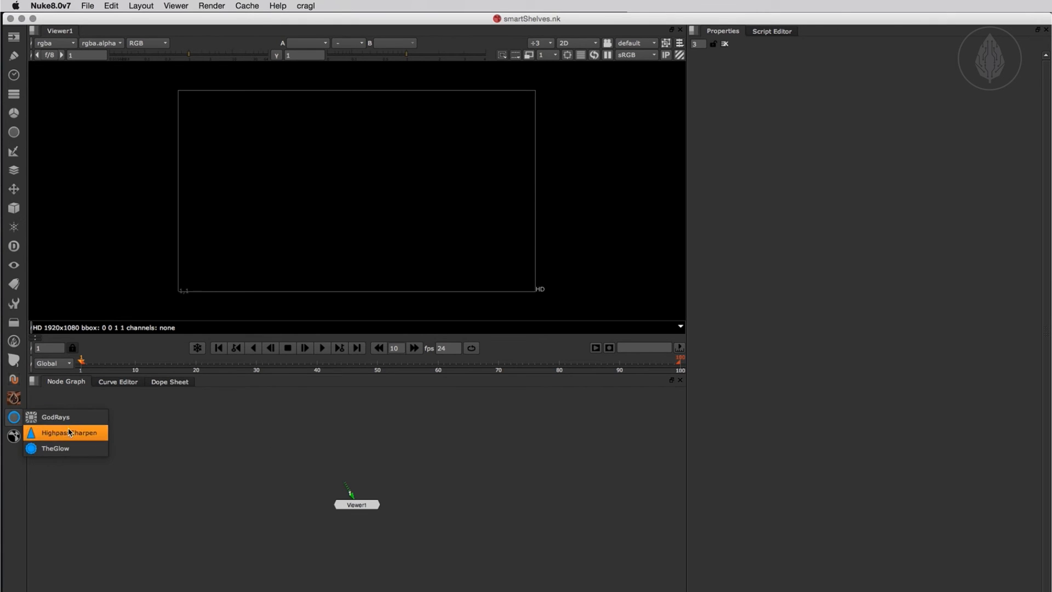
pyautogui.click(60, 449)
pyautogui.click(188, 441)
pyautogui.moveTo(207, 423); pyautogui.dragTo(322, 466)
pyautogui.press('Delete')
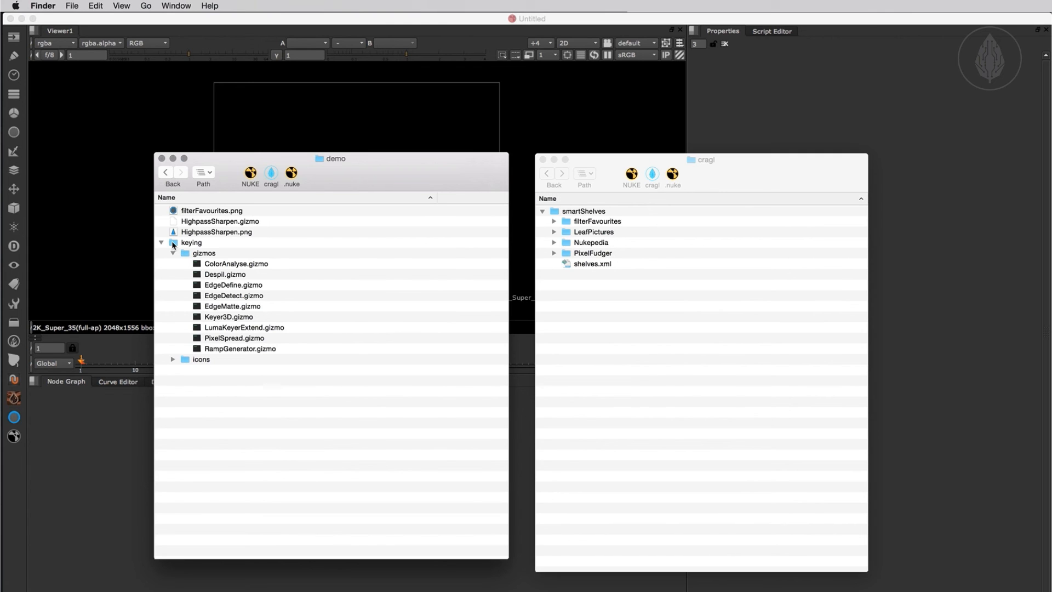
# - Move the keying folder from demo into the smartShelves folder in Finder and check the keying shelf's contents in Nuke
pyautogui.moveTo(174, 245); pyautogui.dragTo(565, 215)
pyautogui.click(554, 232)
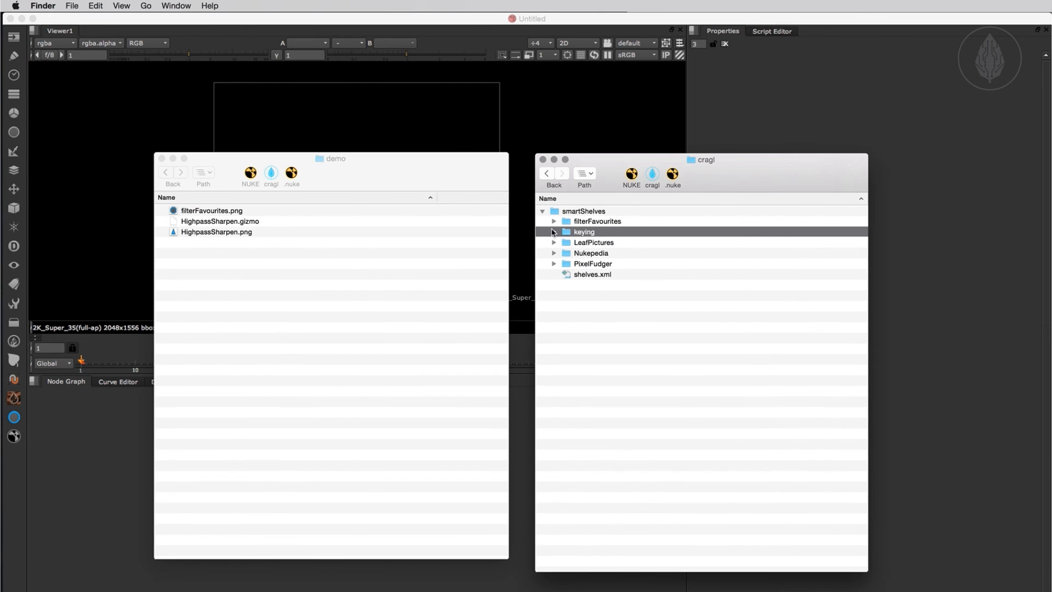
pyautogui.doubleClick(451, 170)
pyautogui.moveTo(727, 187); pyautogui.dragTo(732, 274)
pyautogui.doubleClick(732, 275)
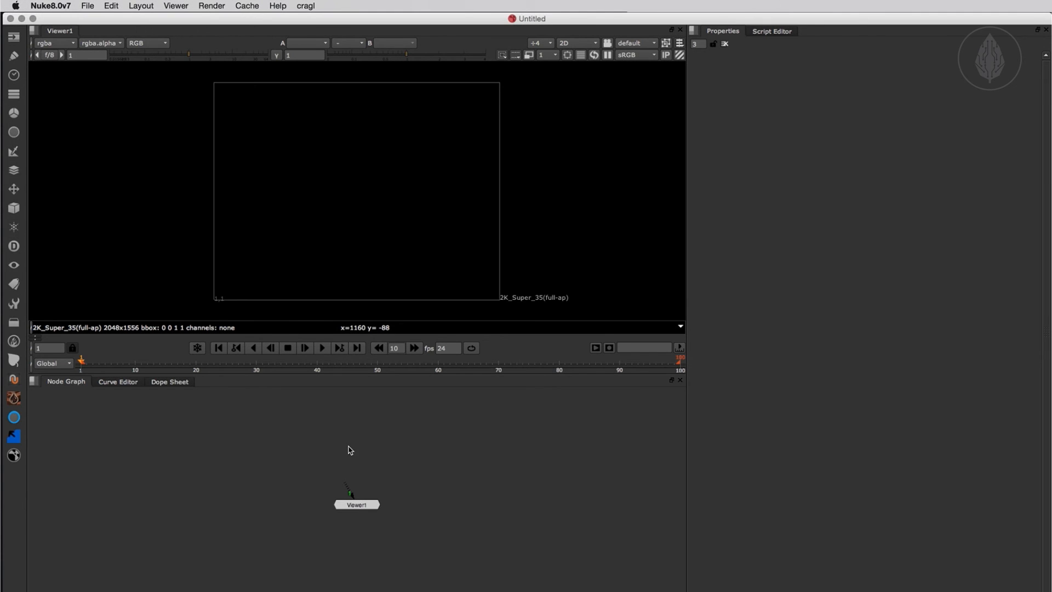
pyautogui.click(14, 436)
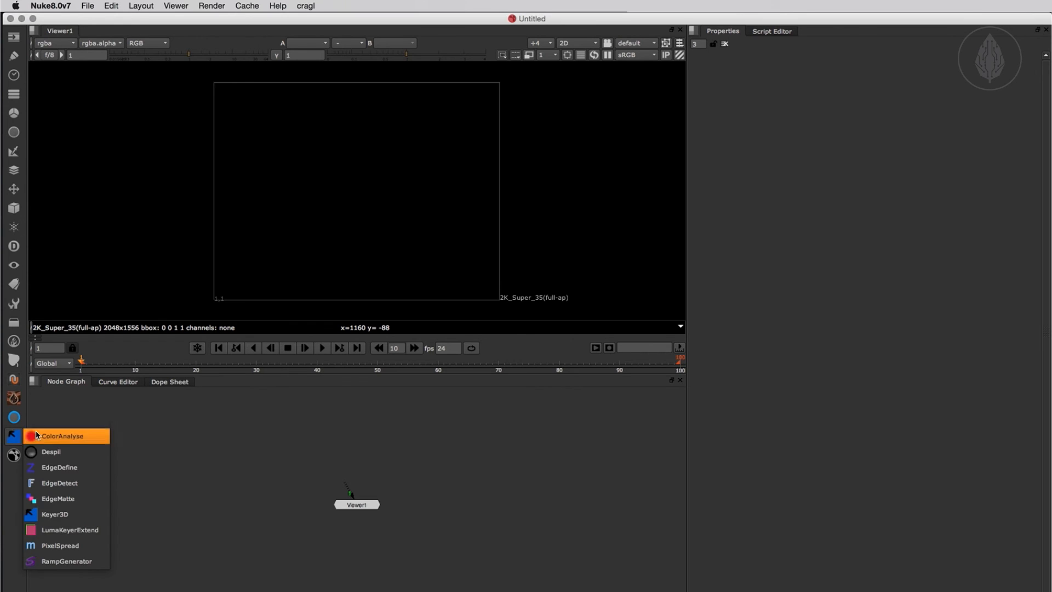
pyautogui.click(331, 427)
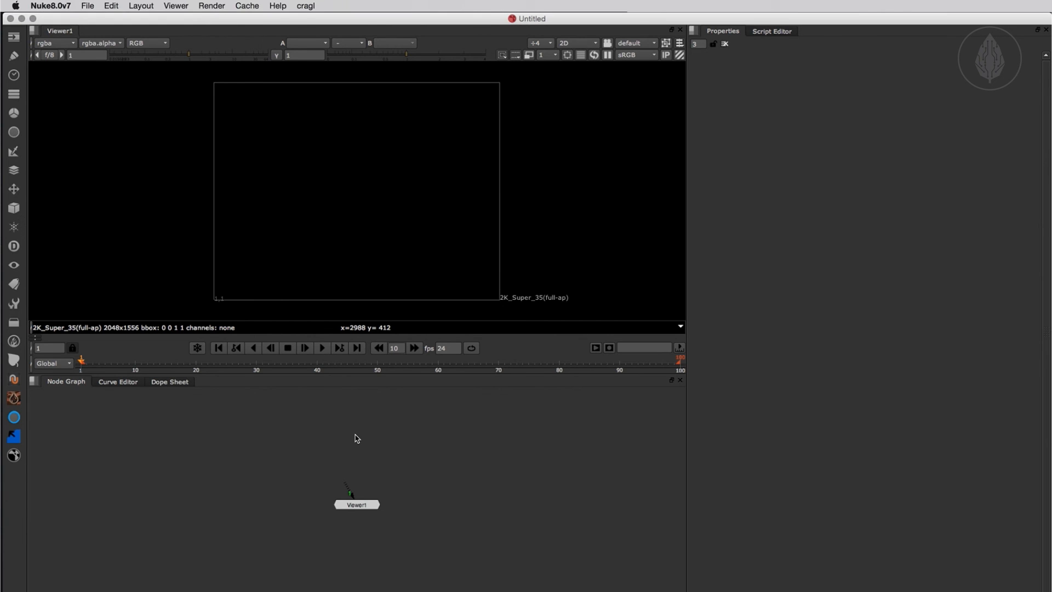
# - Open the smartShelves advanced settings and look at the smartShelves folder in Finder for comparison
pyautogui.click(684, 287)
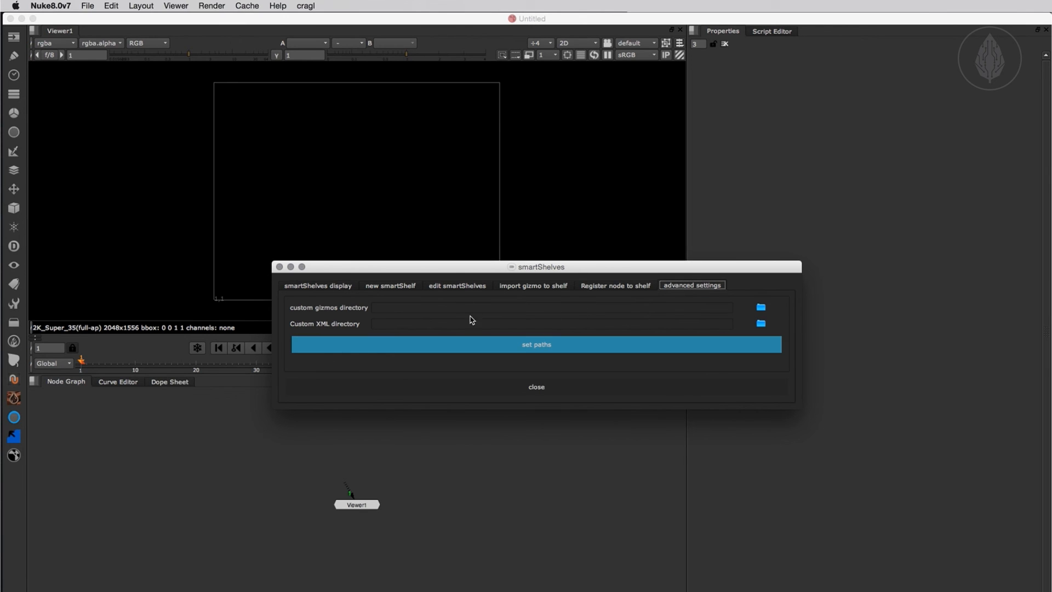
pyautogui.moveTo(570, 271); pyautogui.dragTo(326, 159)
pyautogui.moveTo(789, 590); pyautogui.dragTo(819, 140)
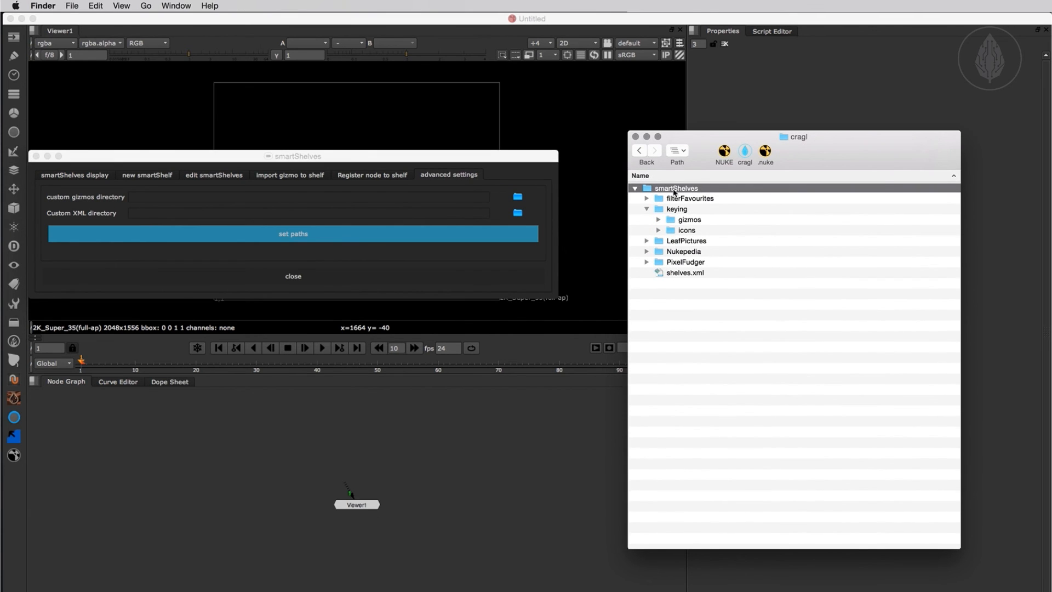
pyautogui.moveTo(689, 145); pyautogui.dragTo(688, 591)
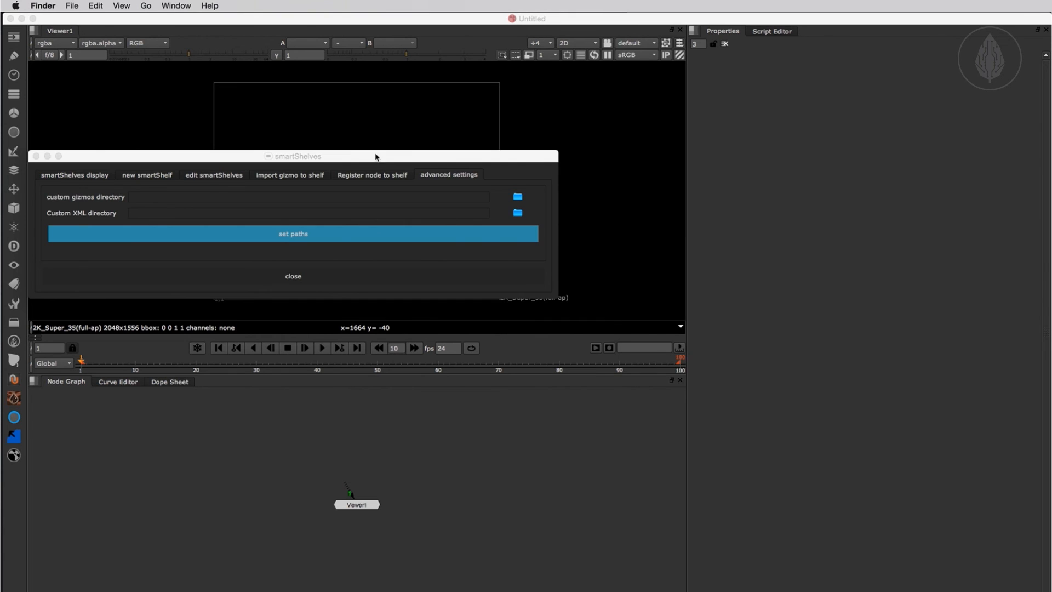
pyautogui.moveTo(376, 157); pyautogui.dragTo(587, 278)
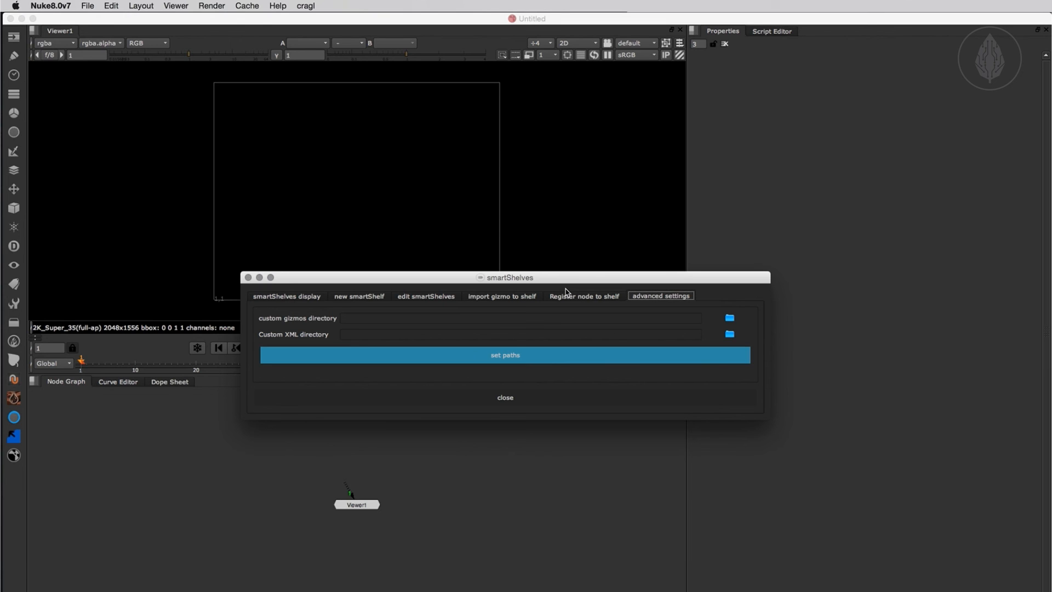
# - Set both the custom gizmos and custom XML directories to the SecureCloud volume's _GLOBALS/NUKE/gizmos folder, apply the paths and close the window
pyautogui.click(457, 319)
pyautogui.write('/Volumes/simonjokuschies-SecureCloud/_GLOBALS/NUKE/gizmos')
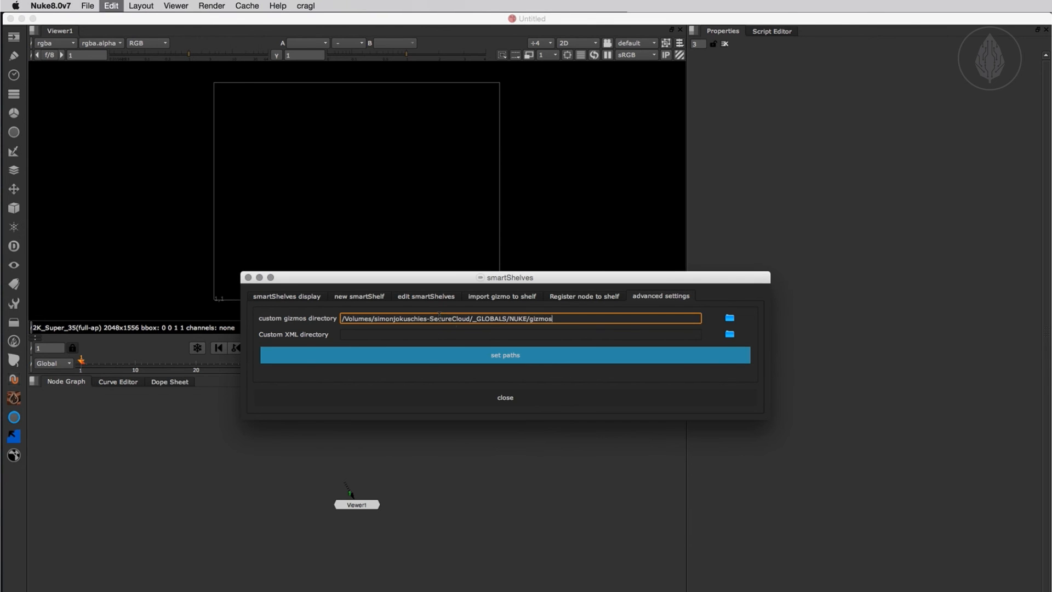
pyautogui.click(457, 334)
pyautogui.press('super+v')
pyautogui.click(496, 359)
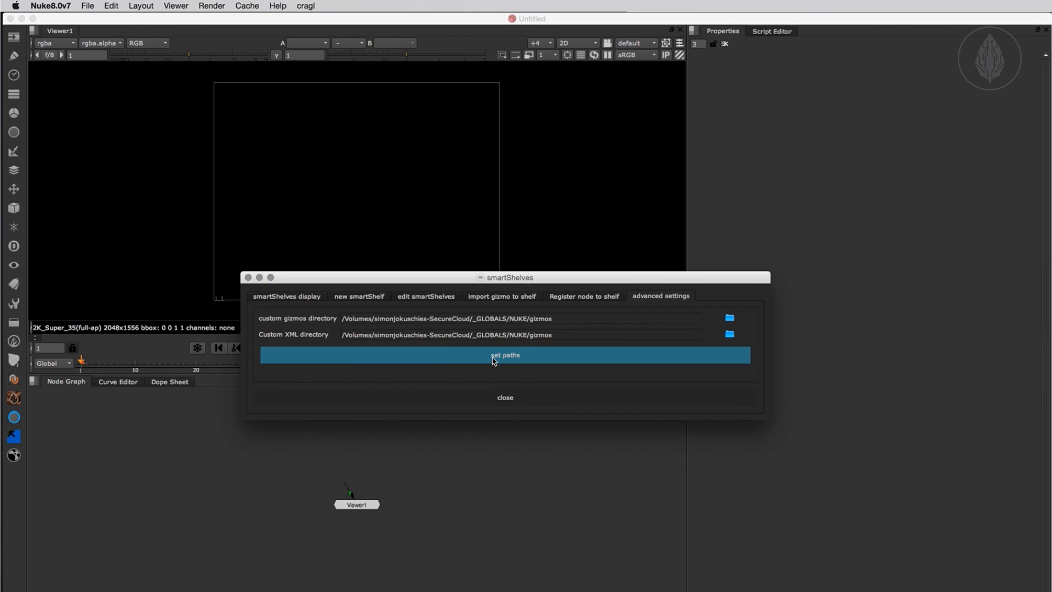
pyautogui.click(496, 374)
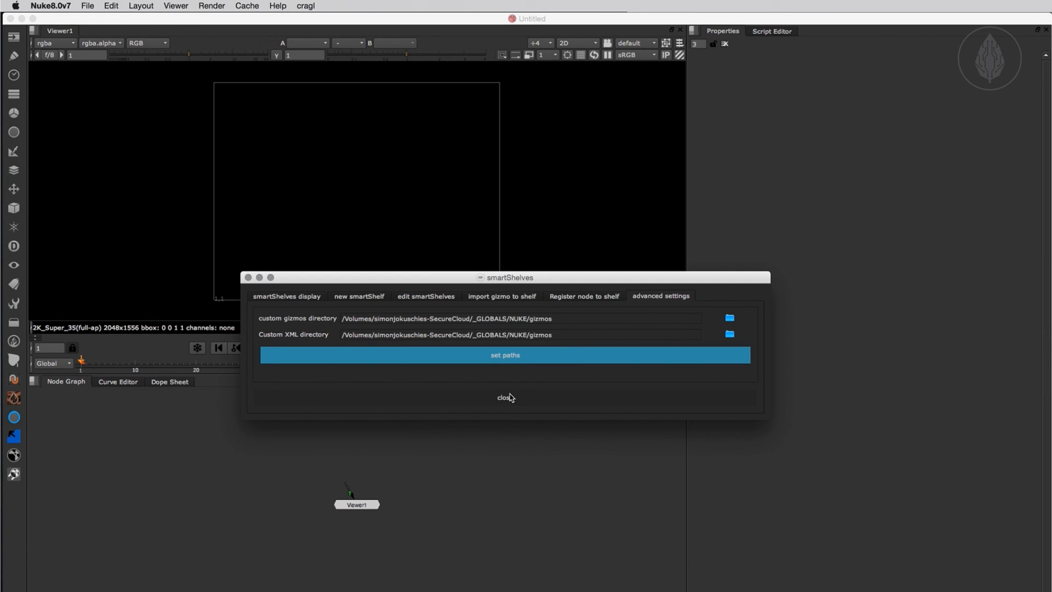
pyautogui.click(505, 399)
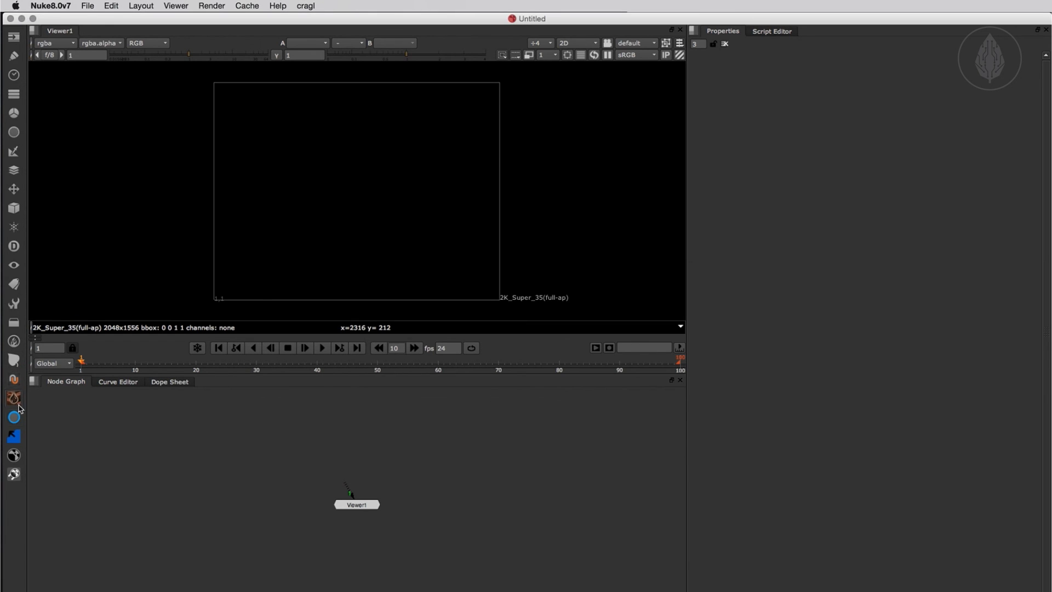